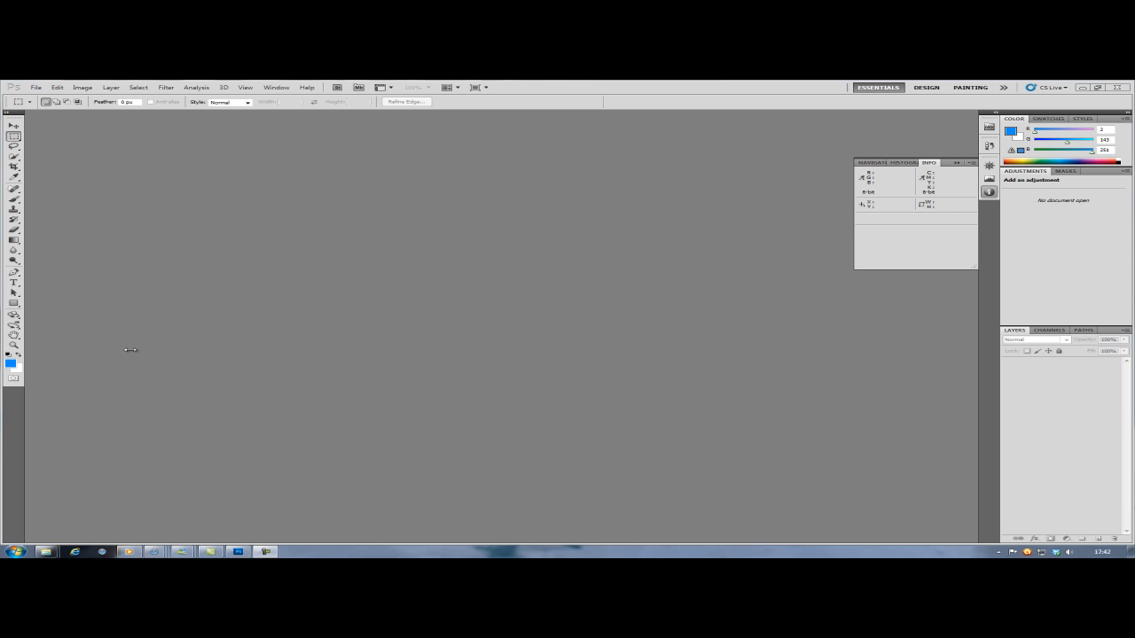
# - Start a new document named banner_1 with the Custom preset and pixels as the unit for width and height
pyautogui.click(37, 89)
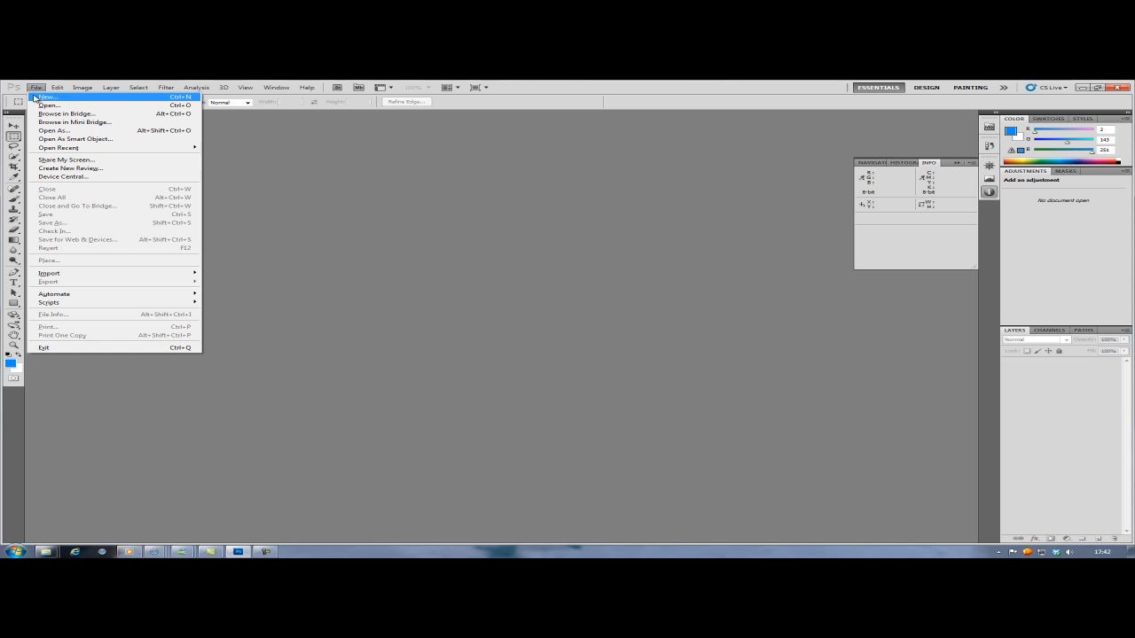
pyautogui.press('Escape')
pyautogui.hotkey('ctrl', 'n')
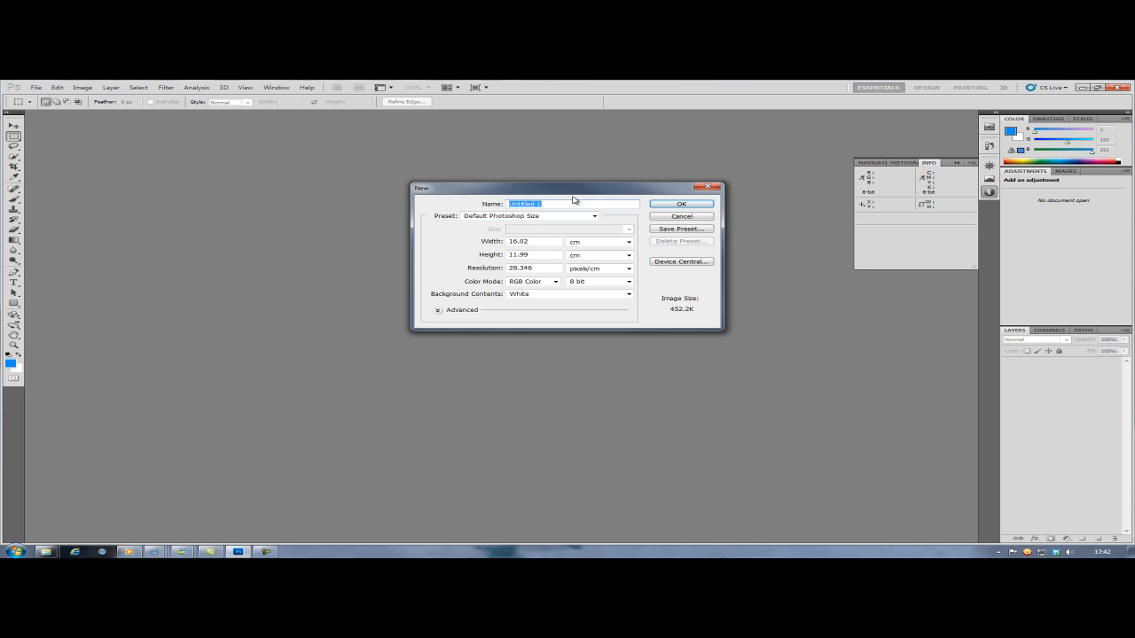
pyautogui.write('b')
pyautogui.click(572, 217)
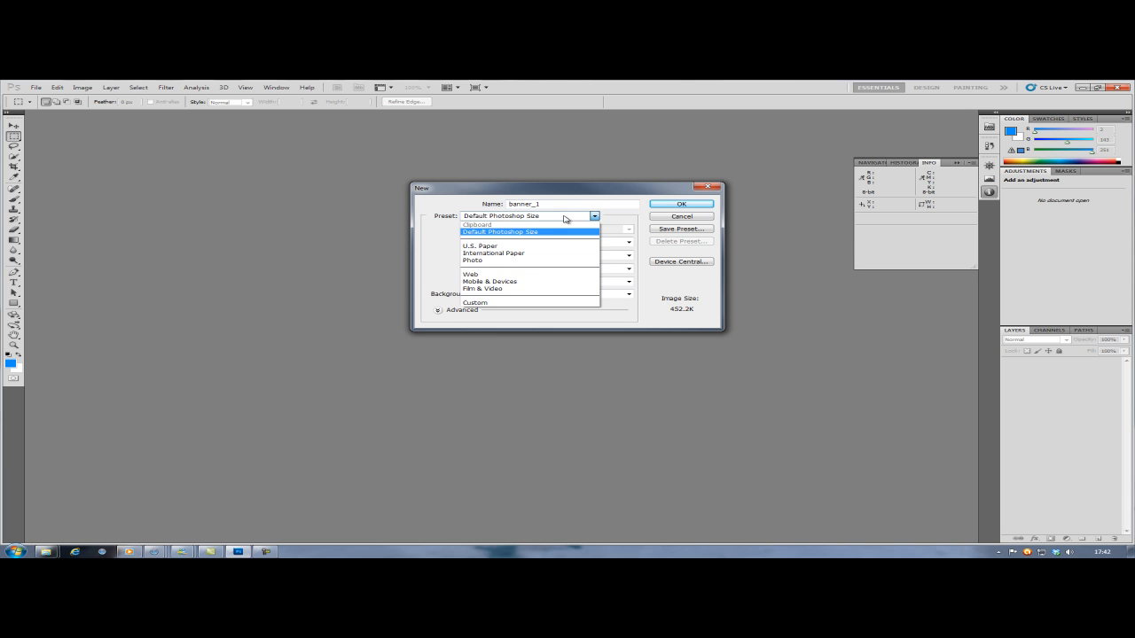
pyautogui.click(483, 303)
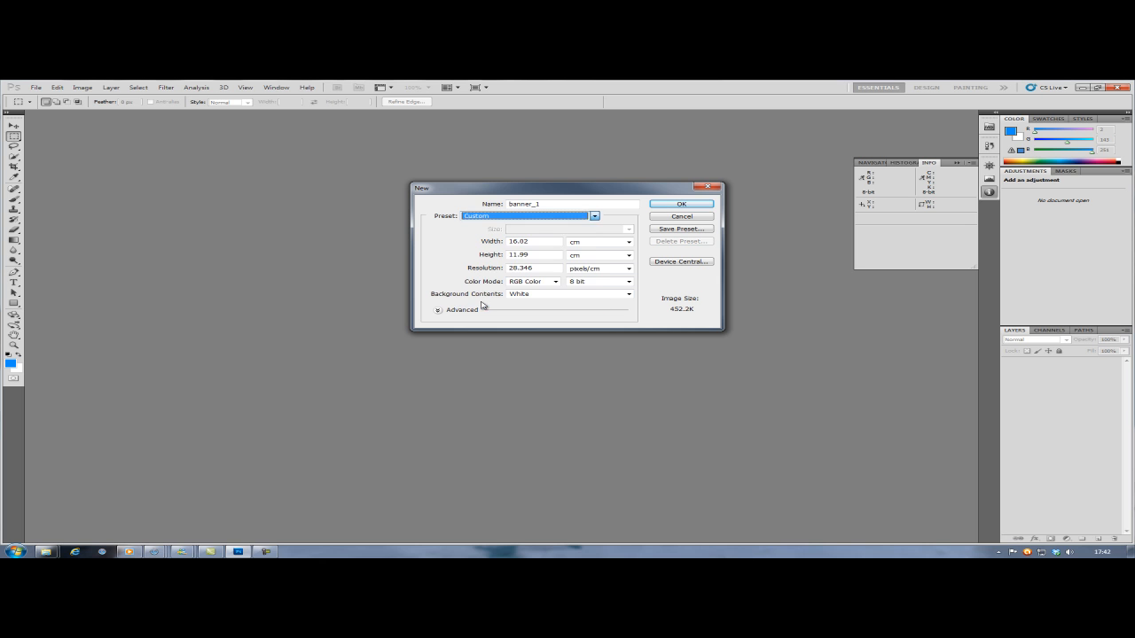
pyautogui.click(599, 241)
pyautogui.click(585, 251)
pyautogui.click(584, 256)
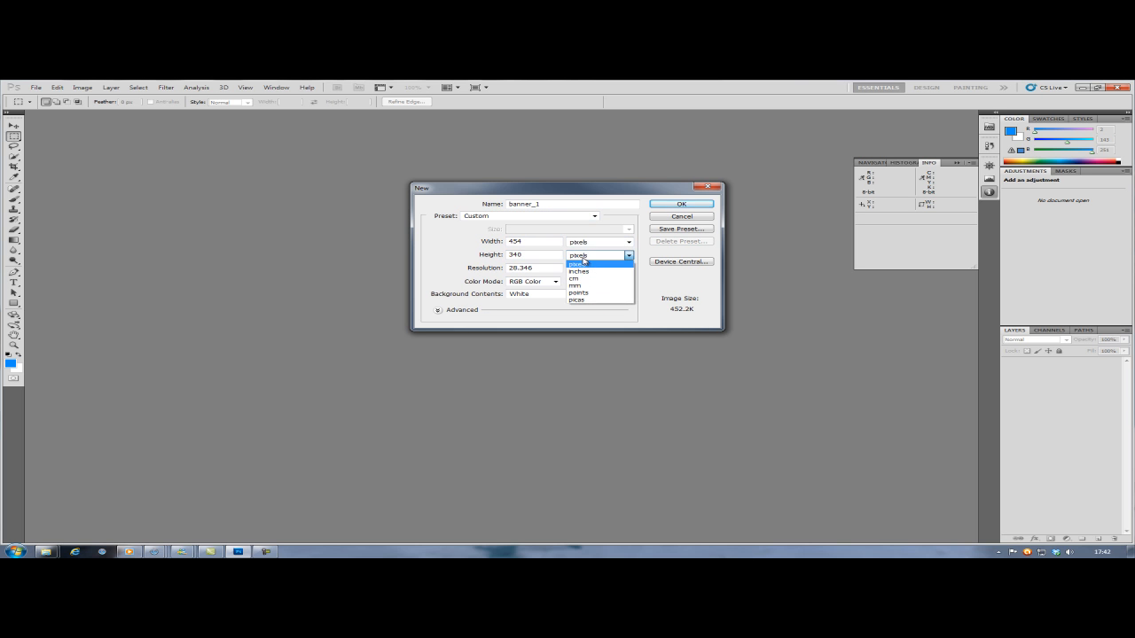
# - Set the new document's width to 995 pixels and height to 110 pixels, and create it
pyautogui.click(533, 245)
pyautogui.doubleClick(531, 241)
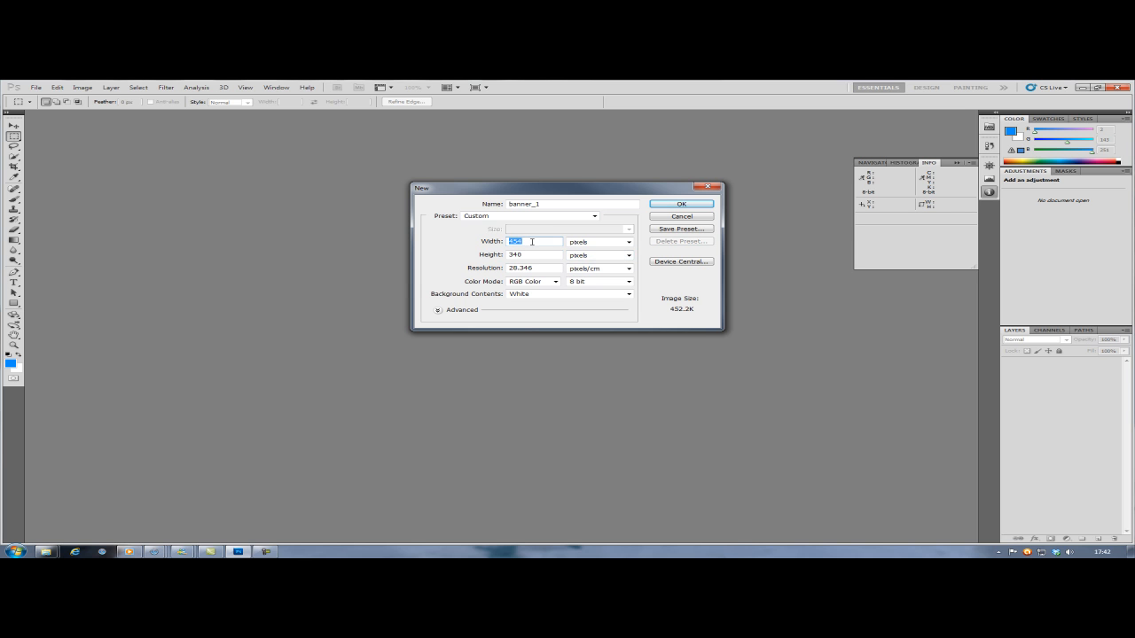
pyautogui.write('995')
pyautogui.doubleClick(527, 256)
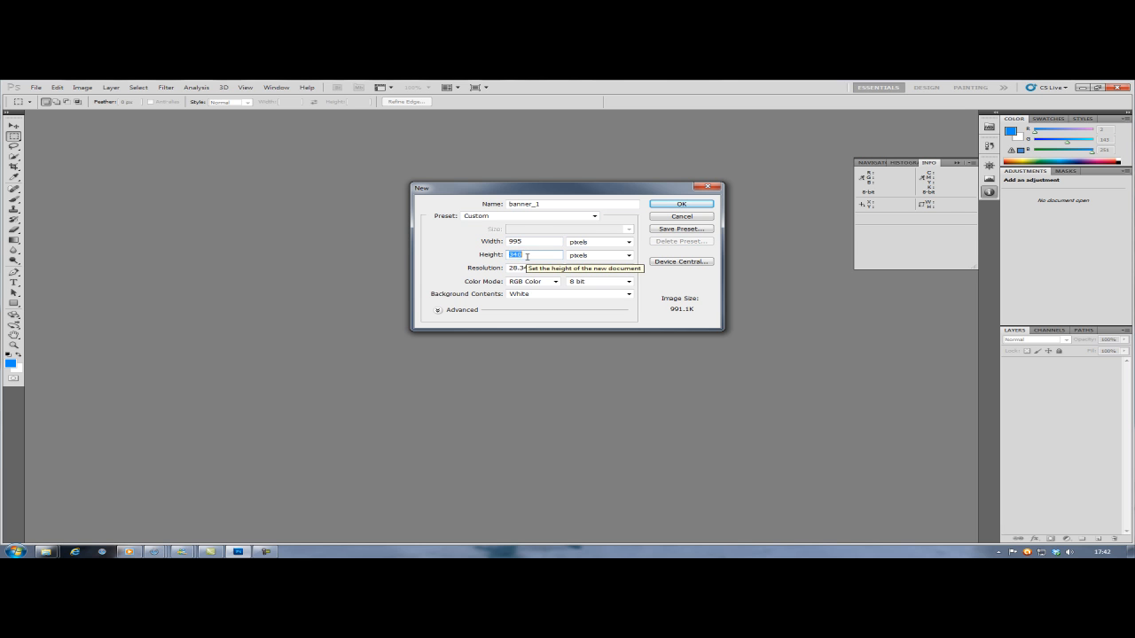
pyautogui.write('110')
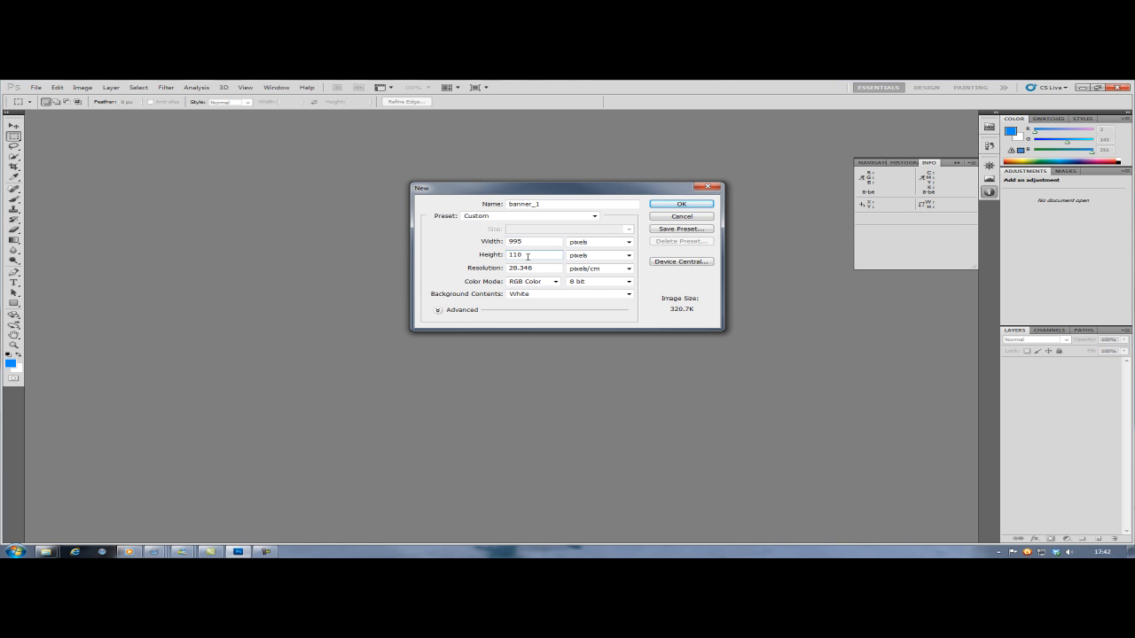
pyautogui.click(656, 207)
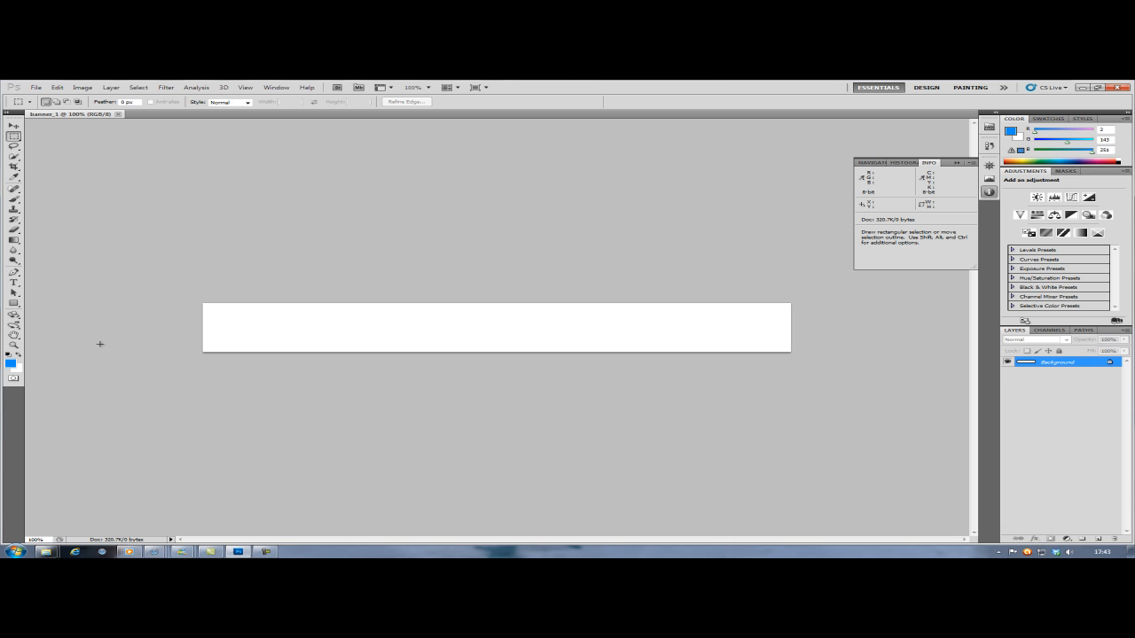
# - Set the foreground colour to blue with RGB values 2, 143, 251
pyautogui.click(11, 361)
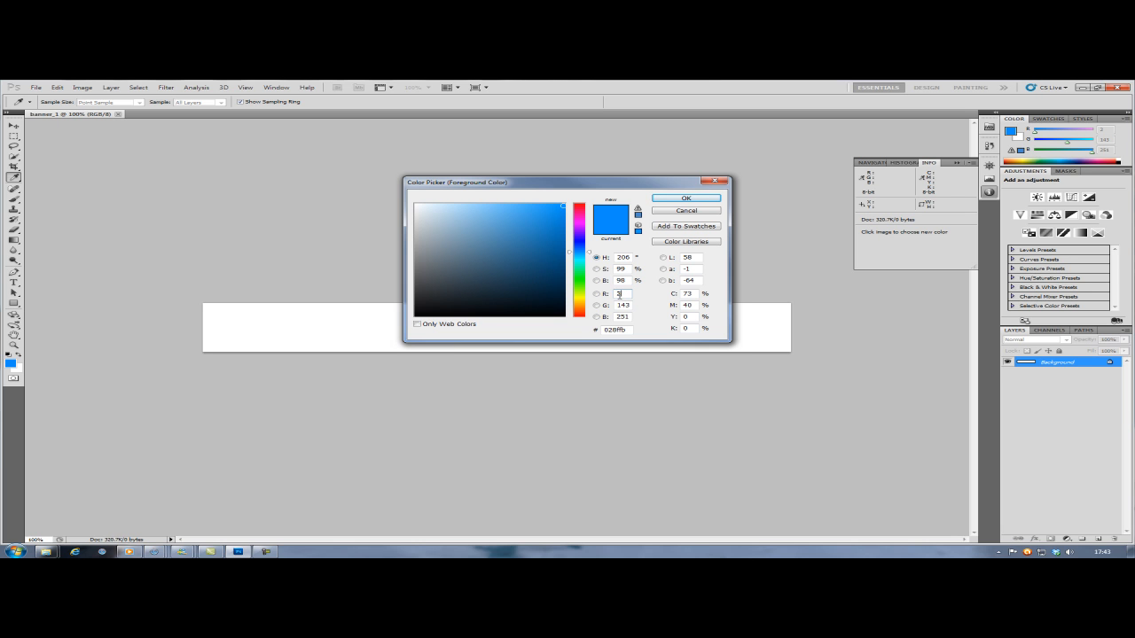
pyautogui.click(619, 305)
pyautogui.write('143')
pyautogui.click(623, 315)
pyautogui.write('251')
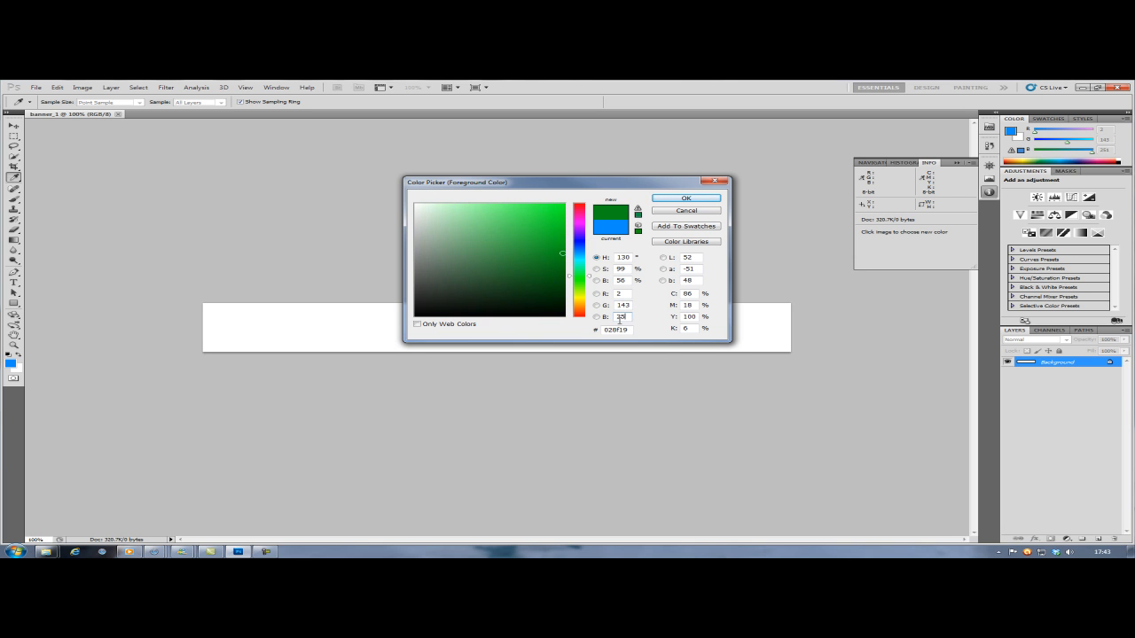
pyautogui.click(687, 198)
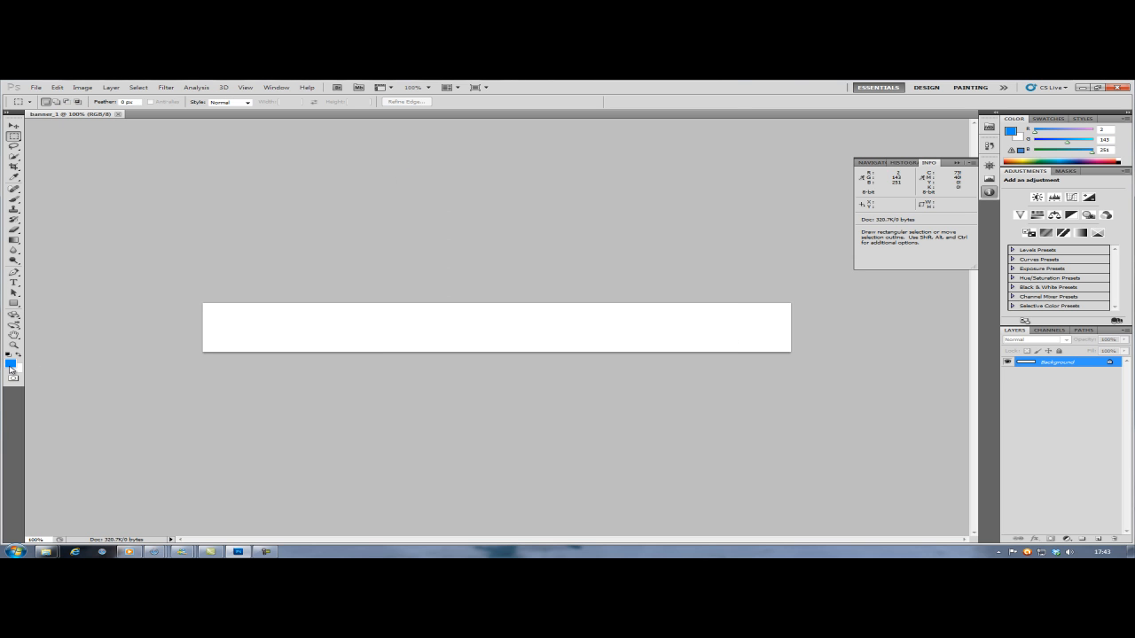
# - Fill the banner's Background layer with the blue foreground colour using the Paint Bucket Tool
pyautogui.click(14, 240)
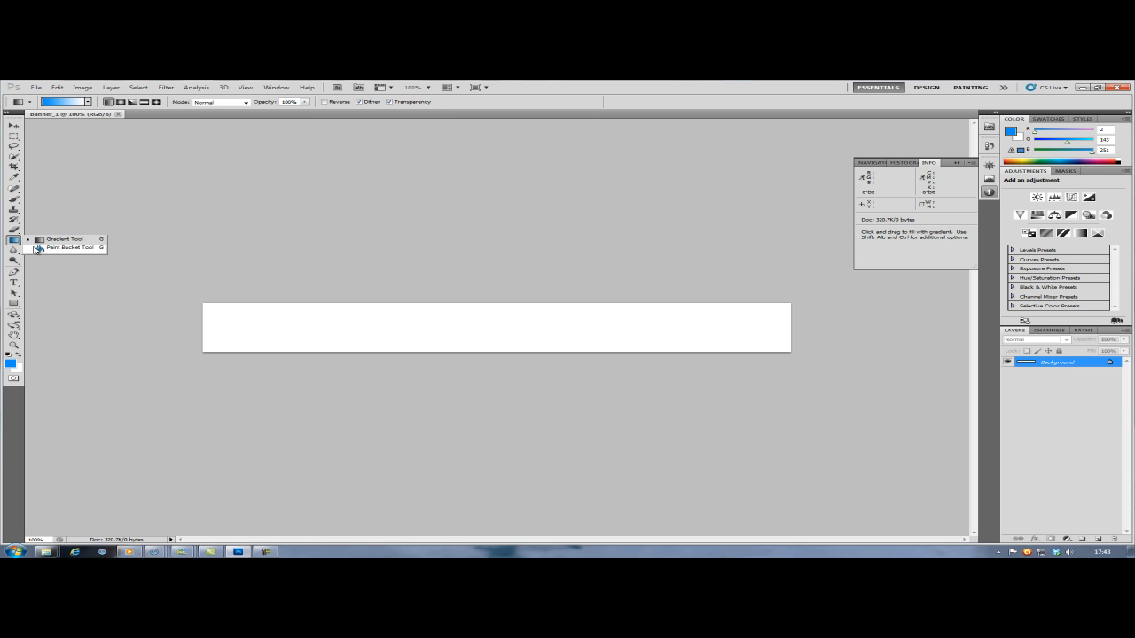
pyautogui.click(37, 249)
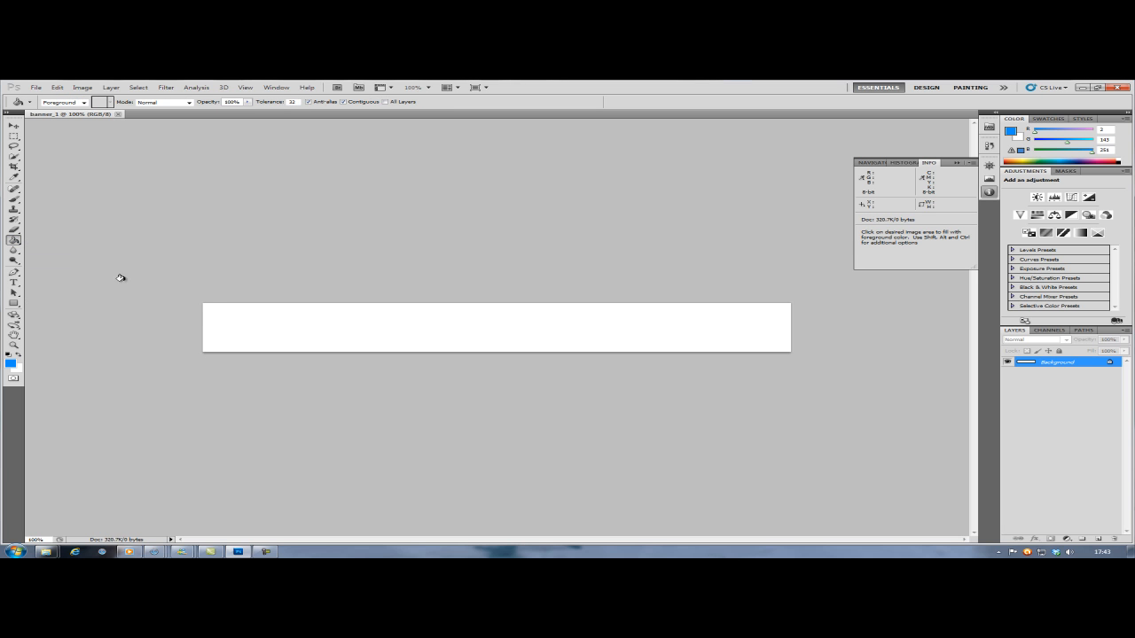
pyautogui.click(271, 317)
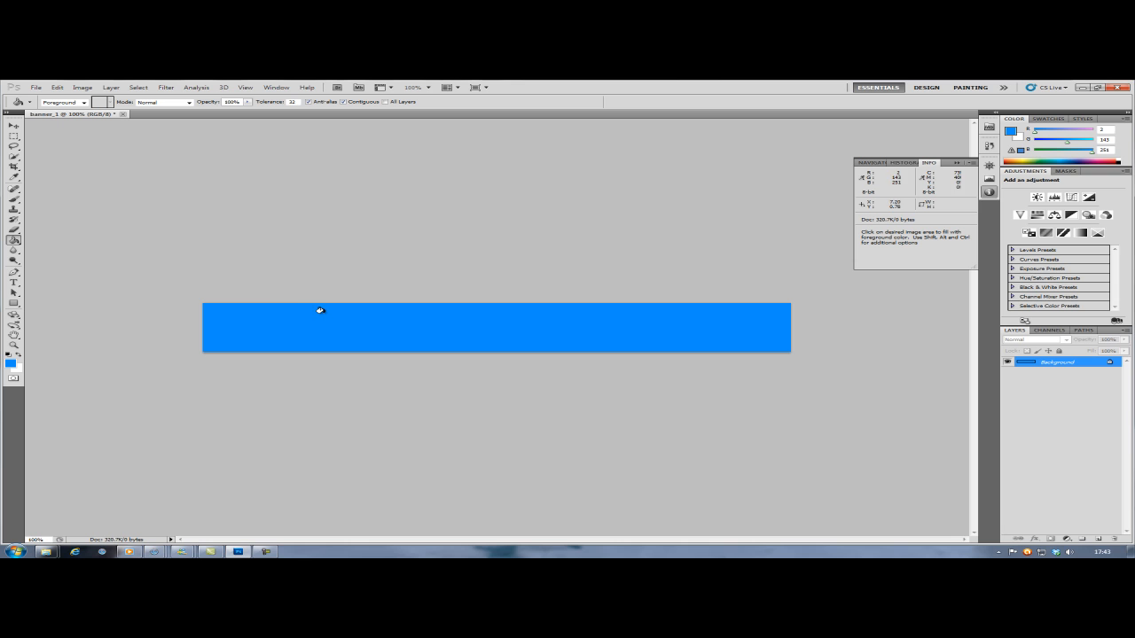
# - Add a new layer above the Background and name it image_repair
pyautogui.click(1096, 540)
pyautogui.doubleClick(1053, 362)
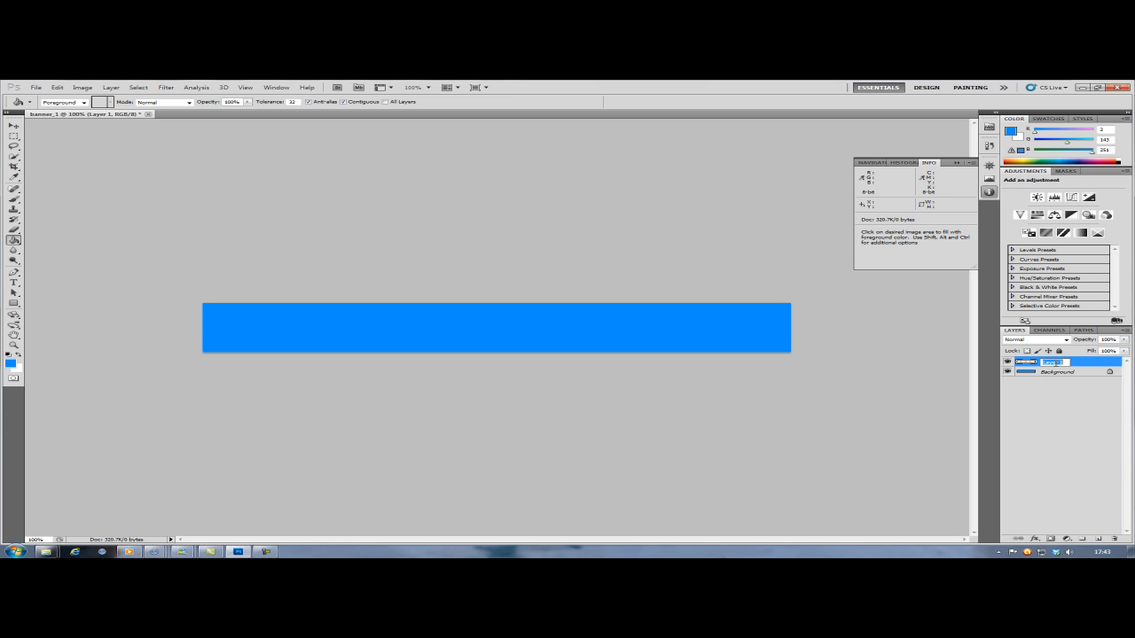
pyautogui.press('BackSpace')
pyautogui.write('Image')
pyautogui.write('_rec')
pyautogui.write('air')
pyautogui.press('Return')
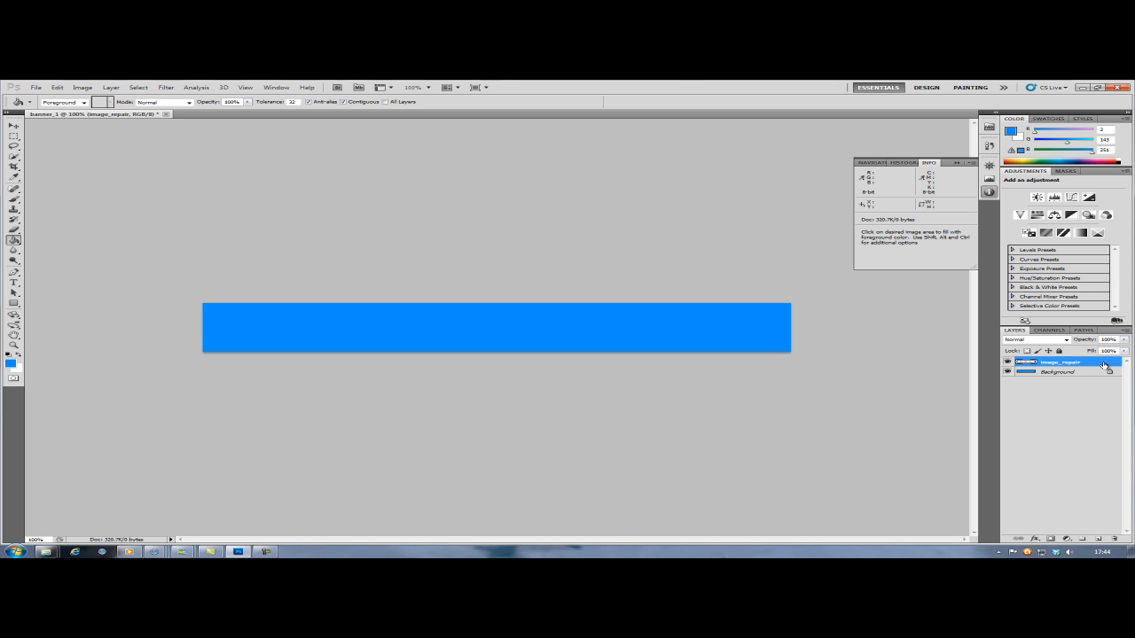
# - Open the repair-image picture from the graphic 1 folder on the Desktop
pyautogui.click(35, 87)
pyautogui.click(45, 107)
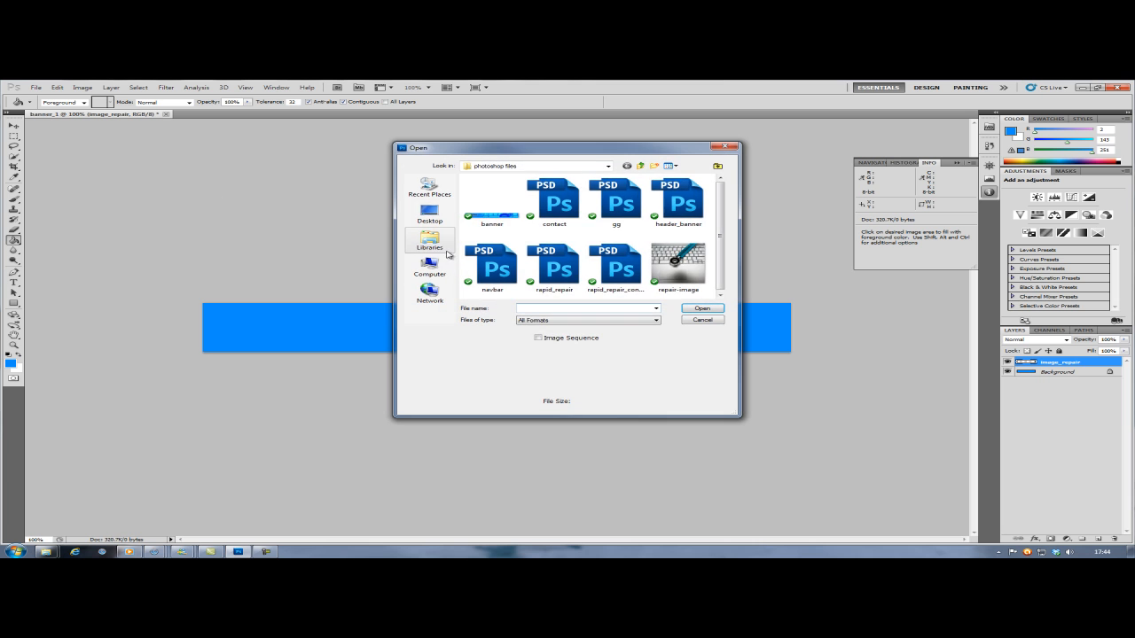
pyautogui.click(430, 212)
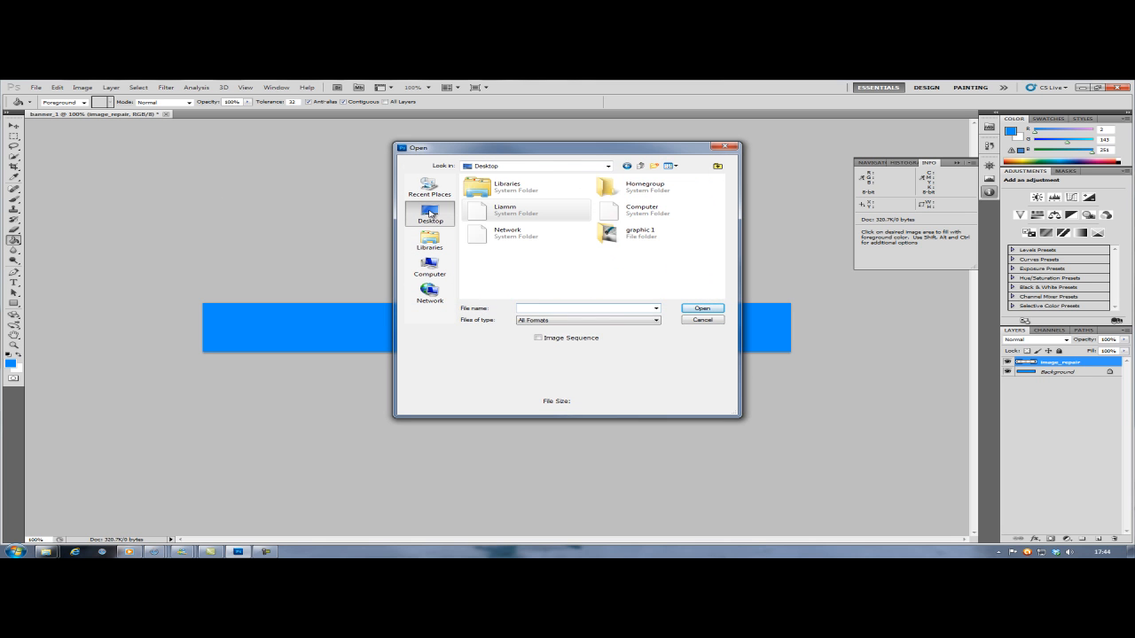
pyautogui.doubleClick(625, 232)
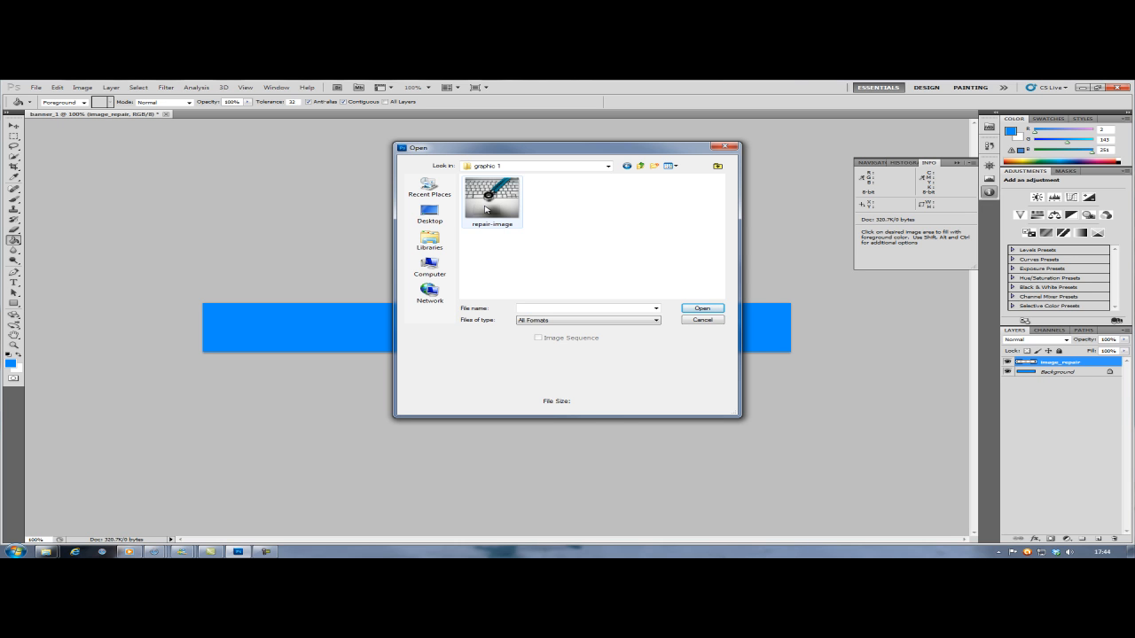
pyautogui.doubleClick(486, 210)
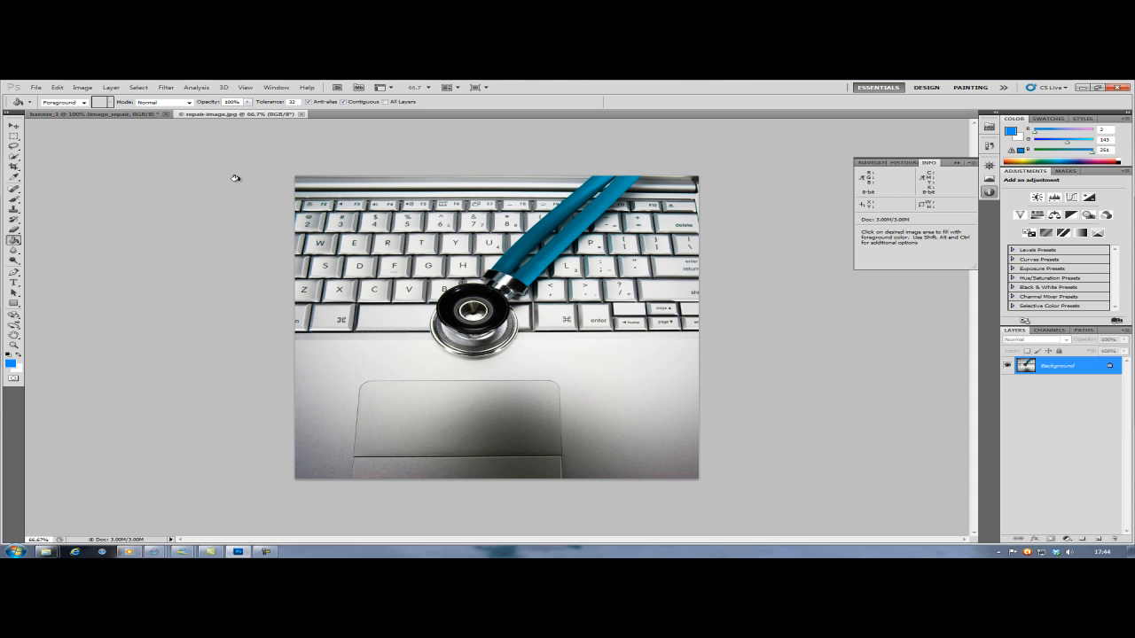
# - Copy the entire repair-image picture and paste it into the image_repair layer of banner_1
pyautogui.hotkey('ctrl', 'a')
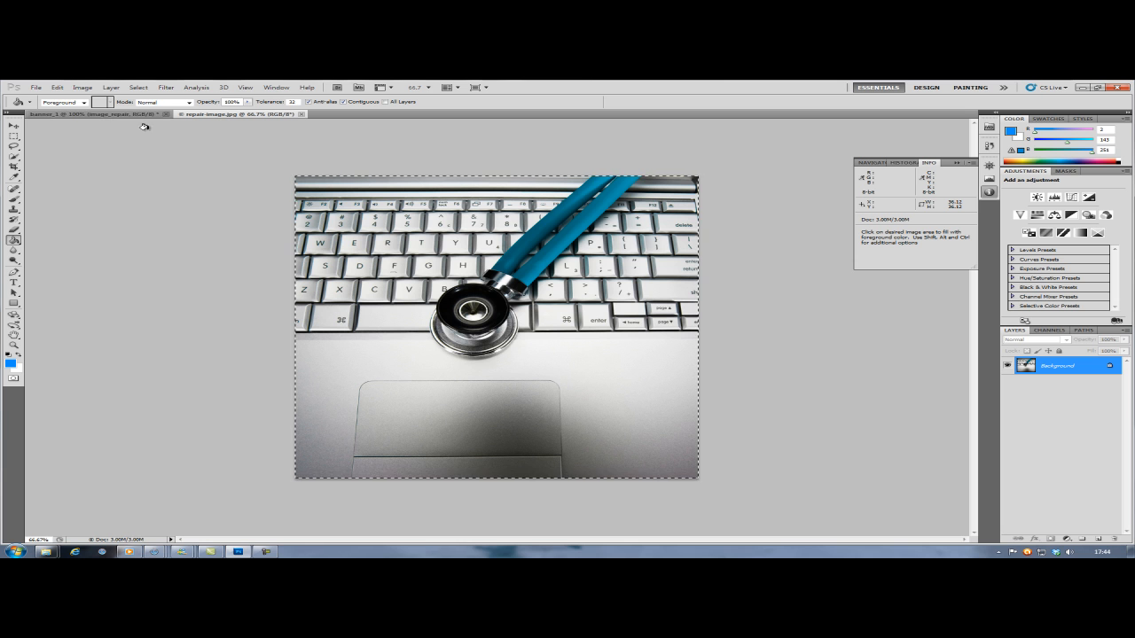
pyautogui.click(57, 88)
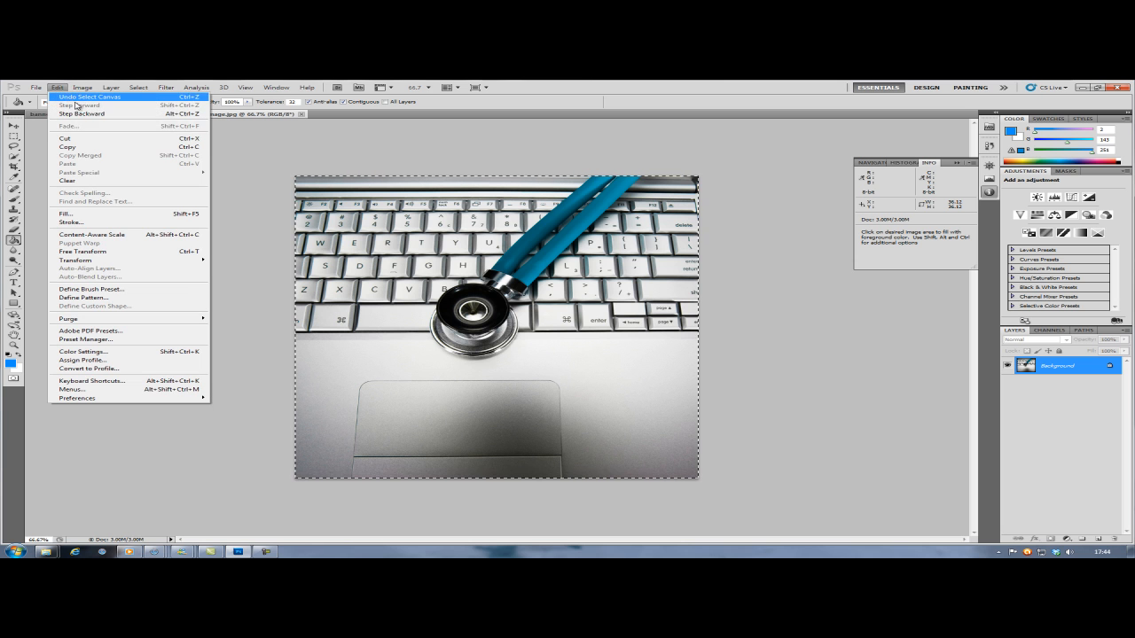
pyautogui.click(89, 146)
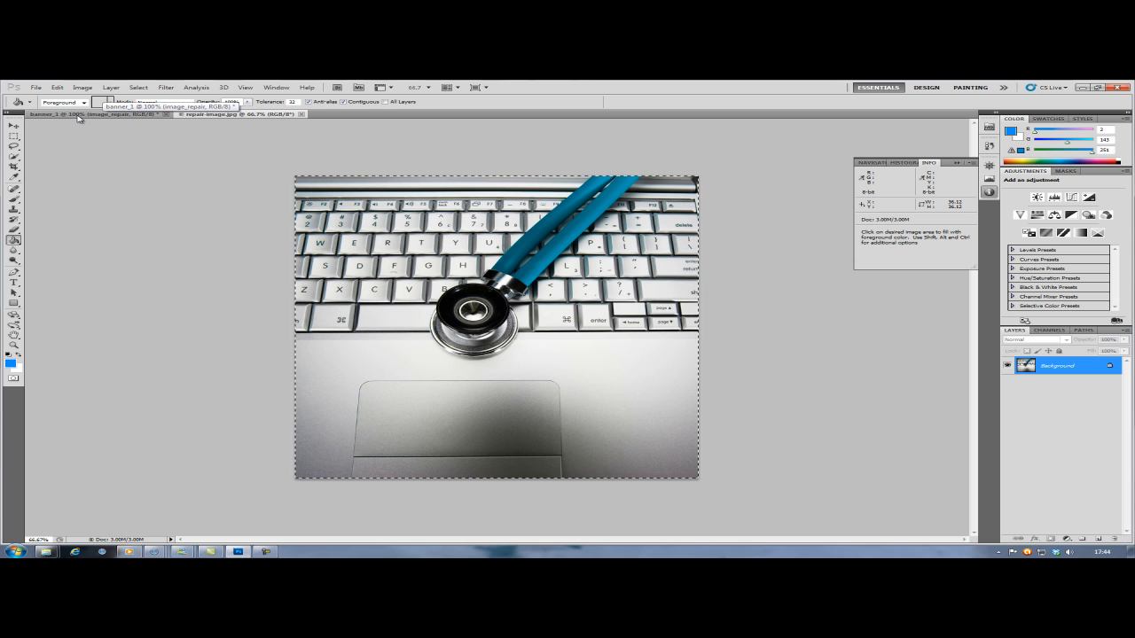
pyautogui.click(74, 117)
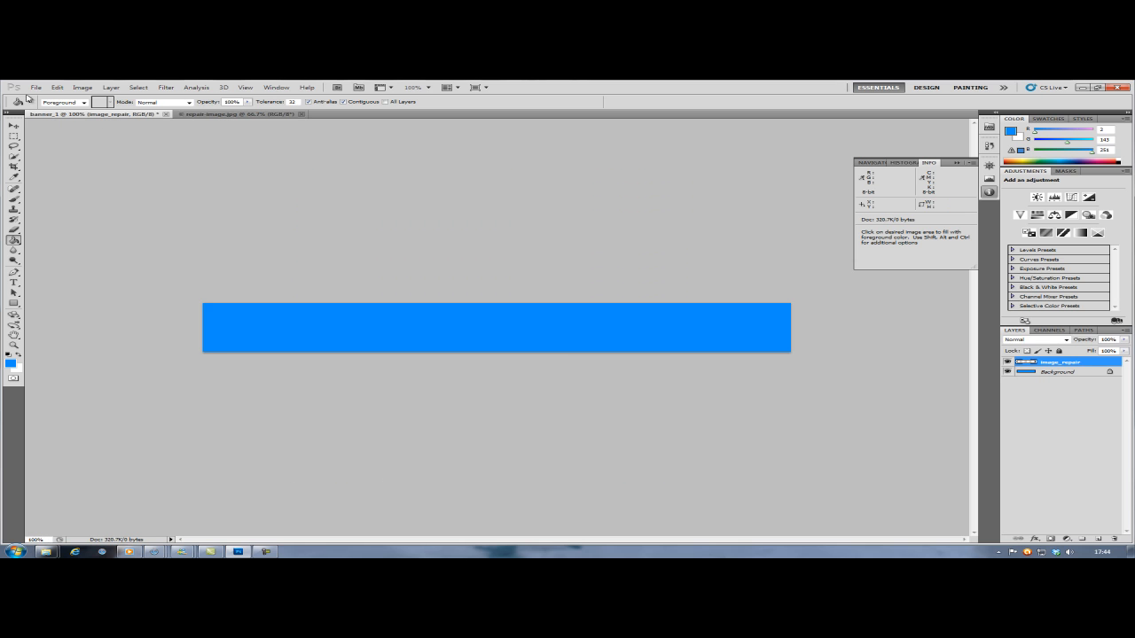
pyautogui.click(57, 87)
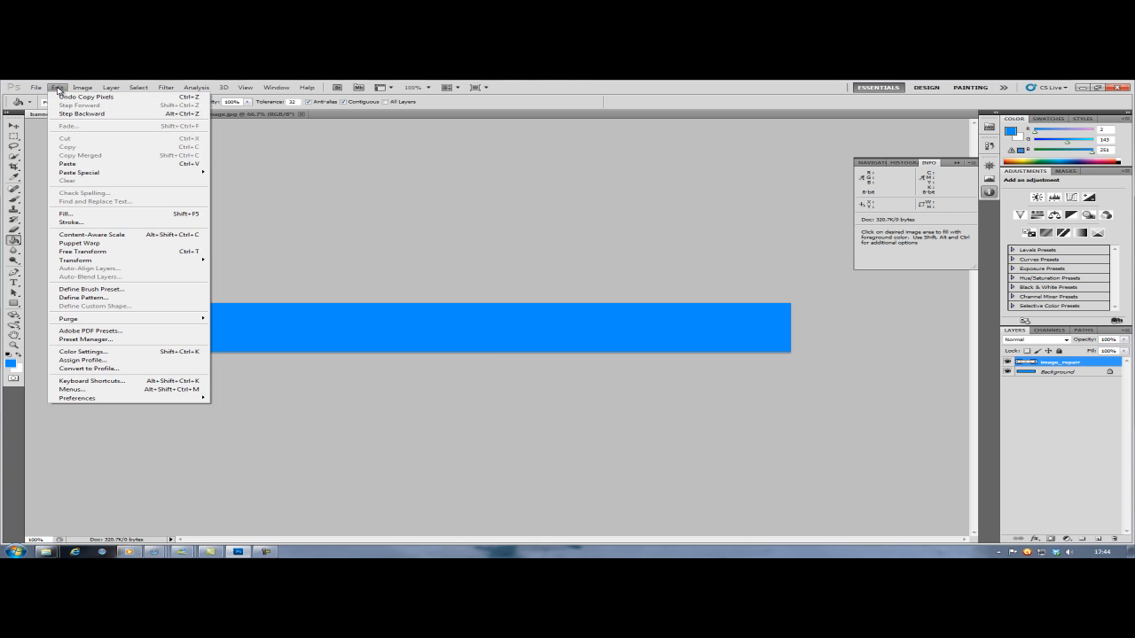
pyautogui.click(86, 165)
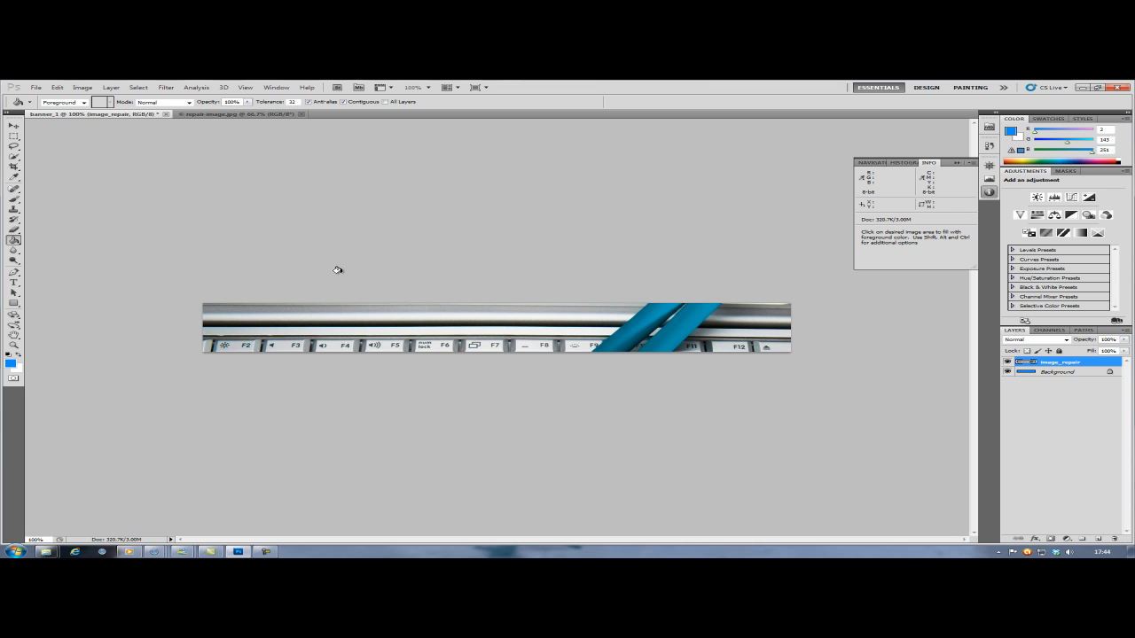
# - Move the pasted picture with Free Transform to about X 893 px, Y 100 px, so the stethoscope head sits in the banner's right part
pyautogui.click(15, 127)
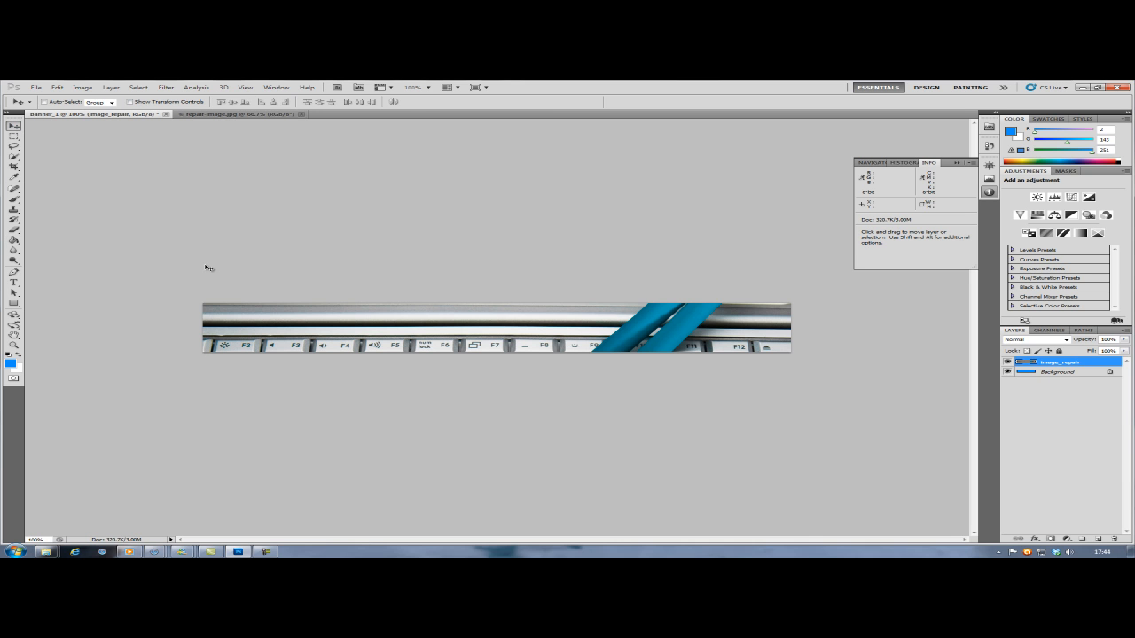
pyautogui.hotkey('ctrl', 't')
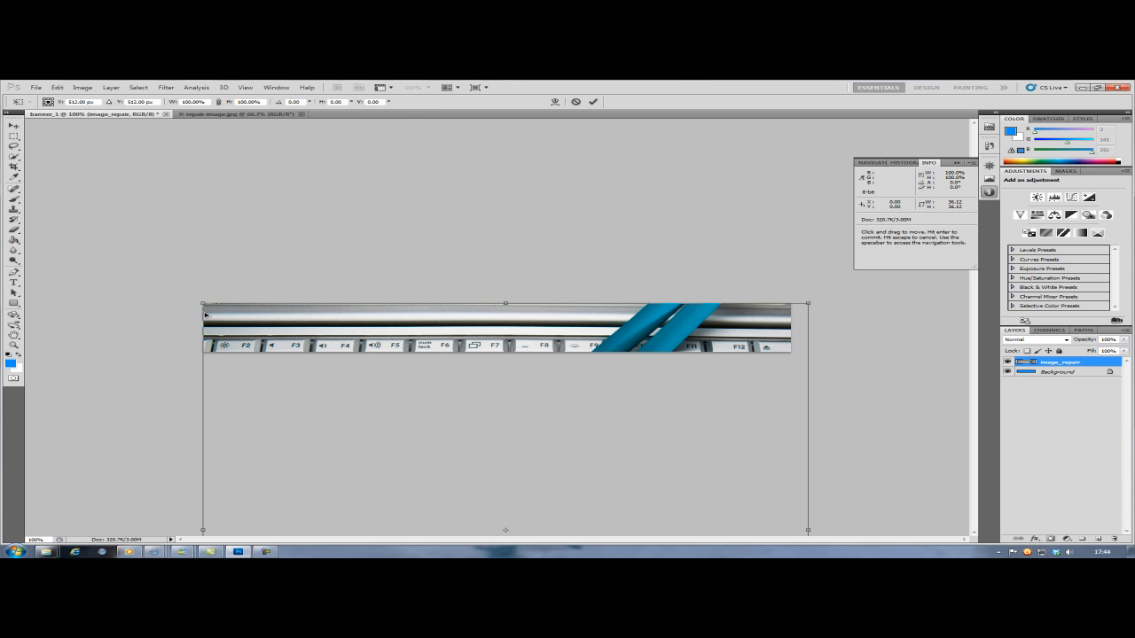
pyautogui.moveTo(235, 322); pyautogui.dragTo(460, 140)
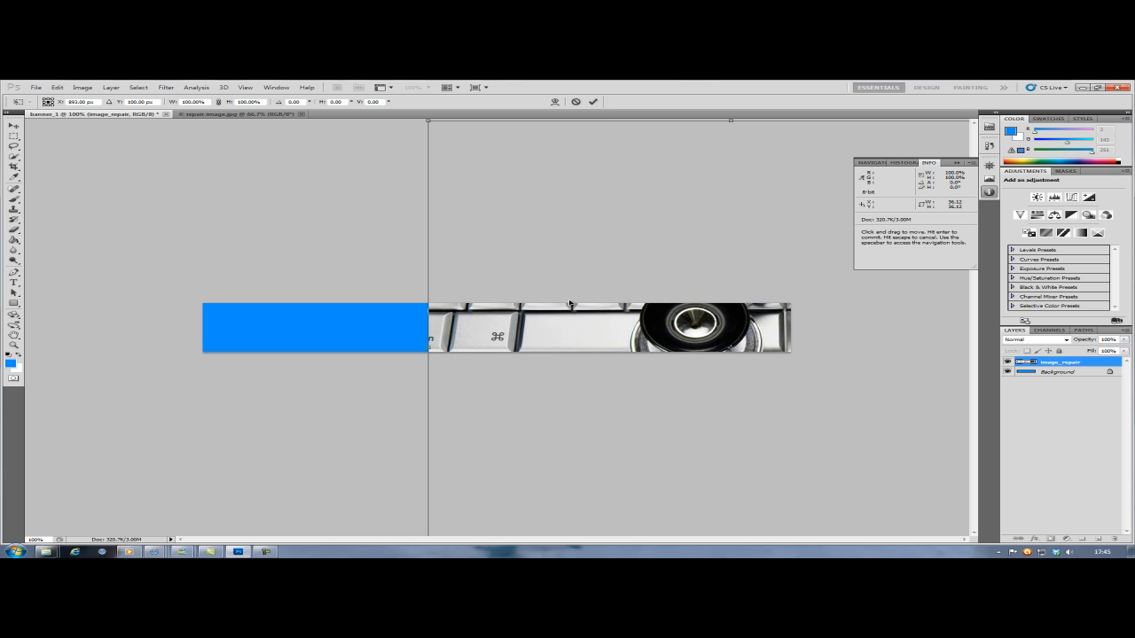
pyautogui.press('Return')
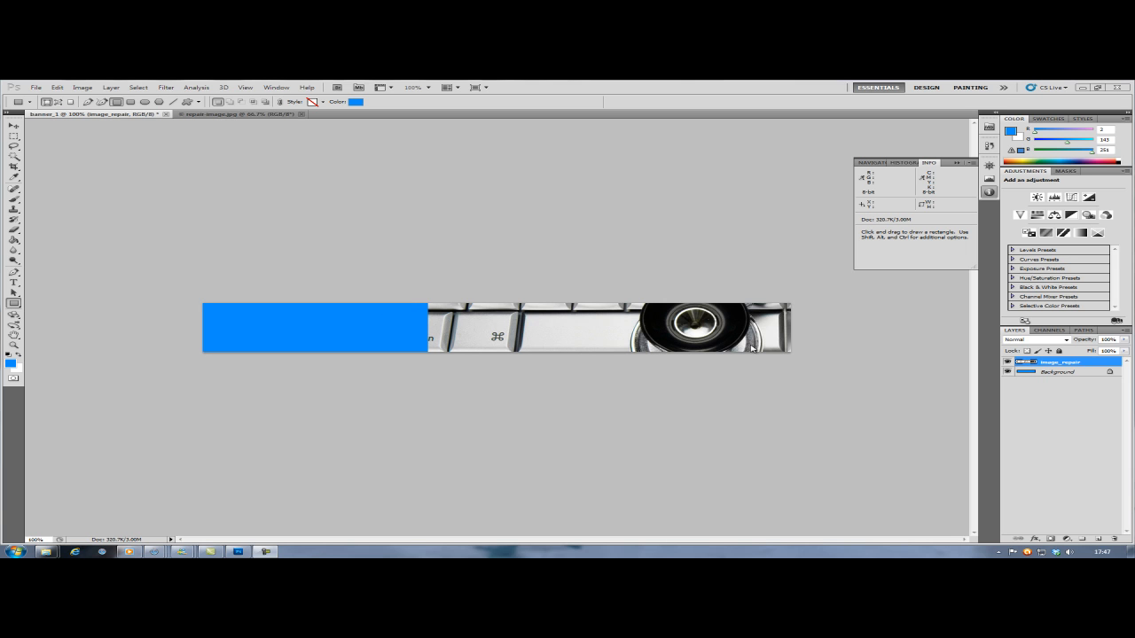
# - Select the blue fill of the Background layer with the Magic Wand and make the image_repair layer active
pyautogui.click(1054, 373)
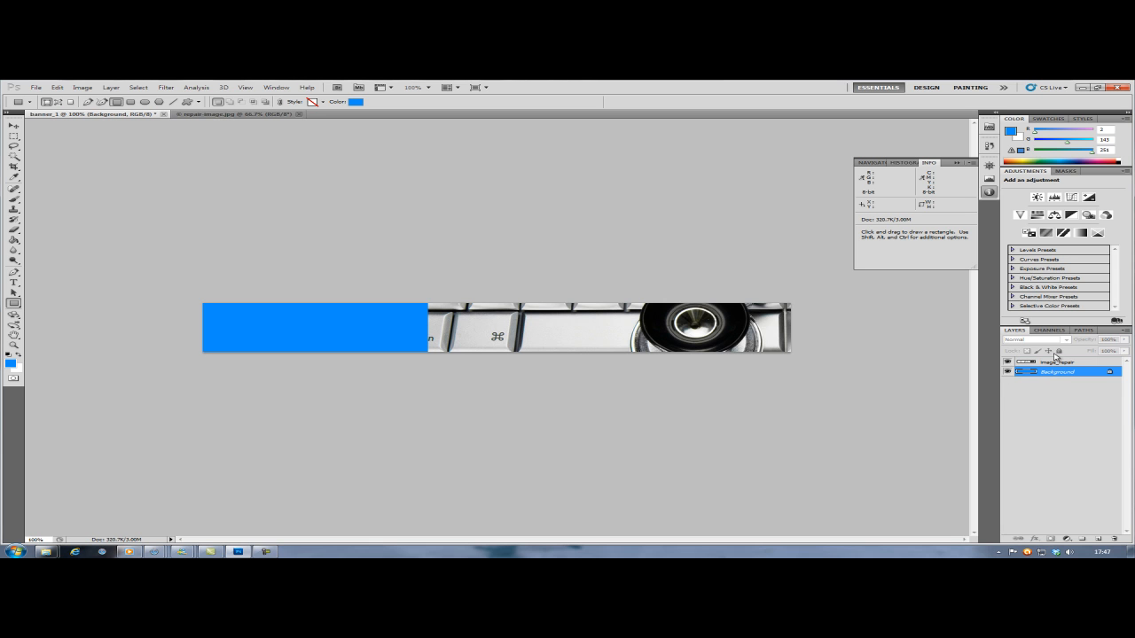
pyautogui.click(13, 157)
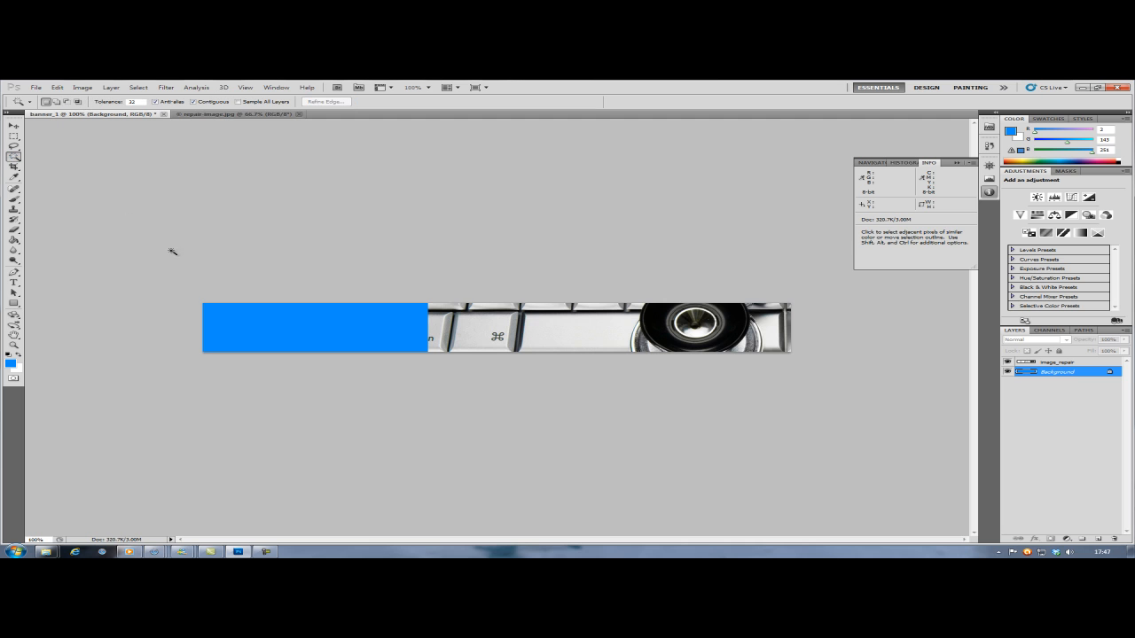
pyautogui.click(235, 318)
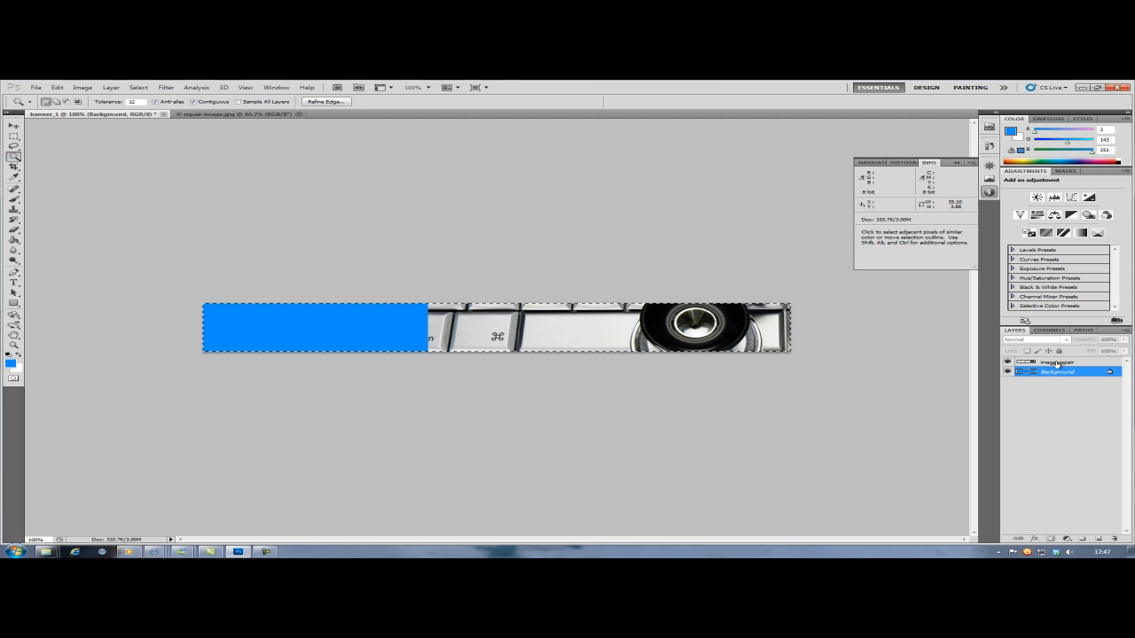
pyautogui.click(1056, 363)
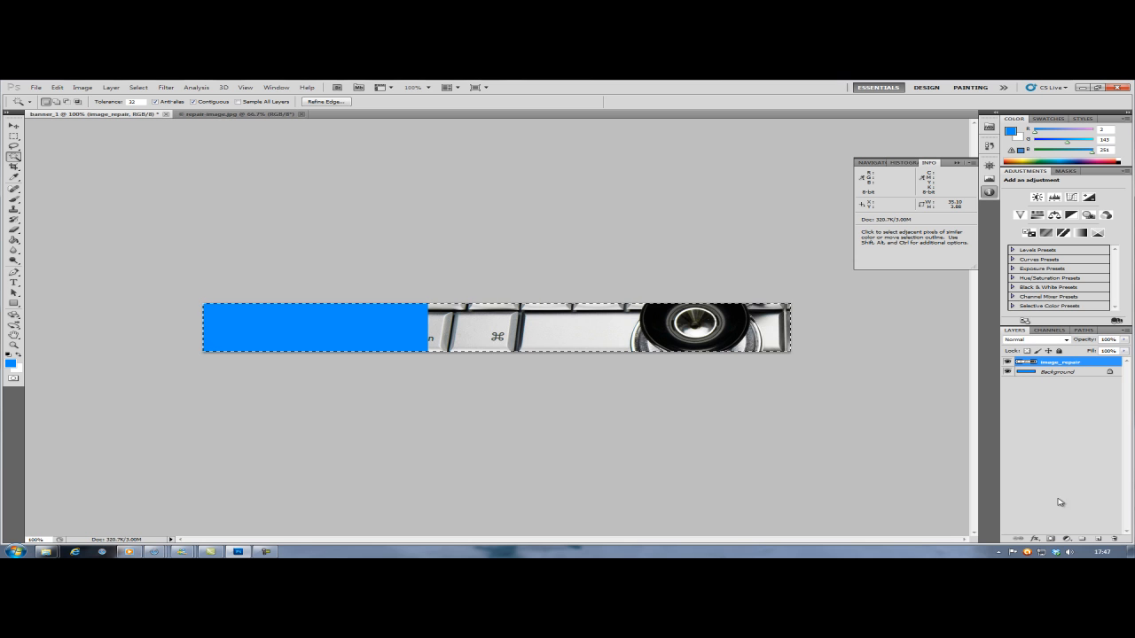
# - Add a layer mask to the image_repair layer and set the layer's blend mode to Overlay
pyautogui.click(1050, 539)
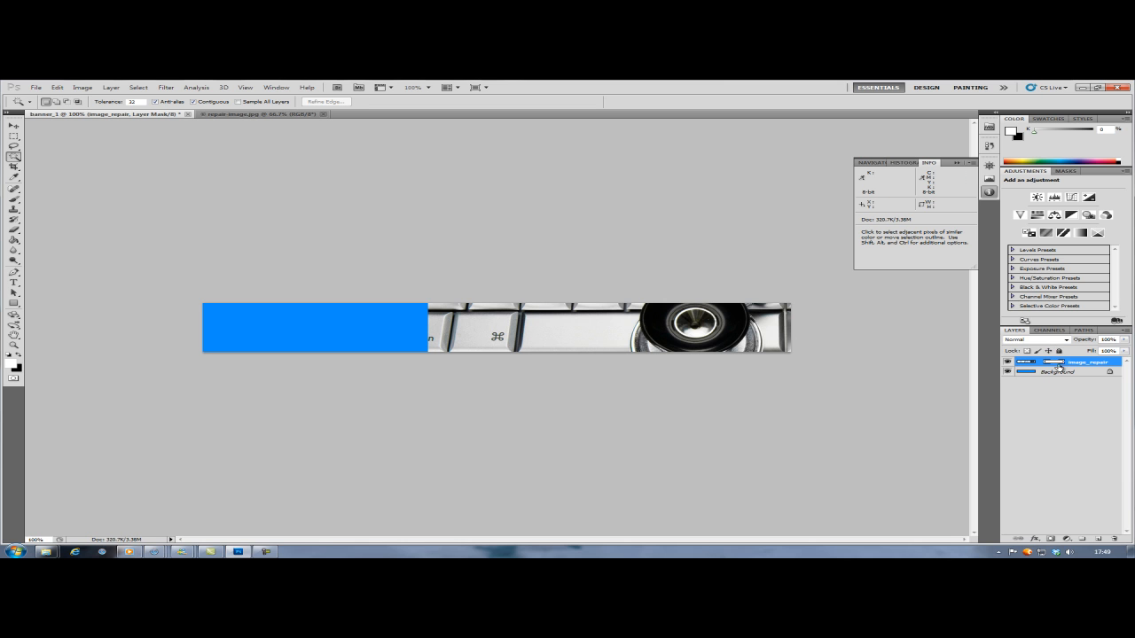
pyautogui.click(1068, 341)
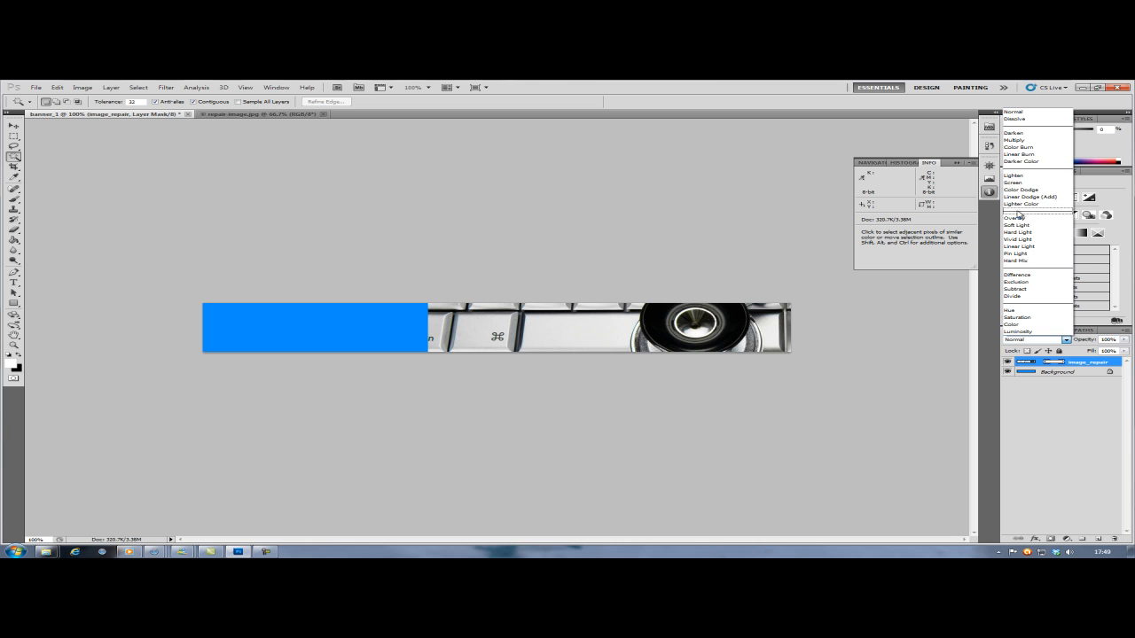
pyautogui.click(1016, 217)
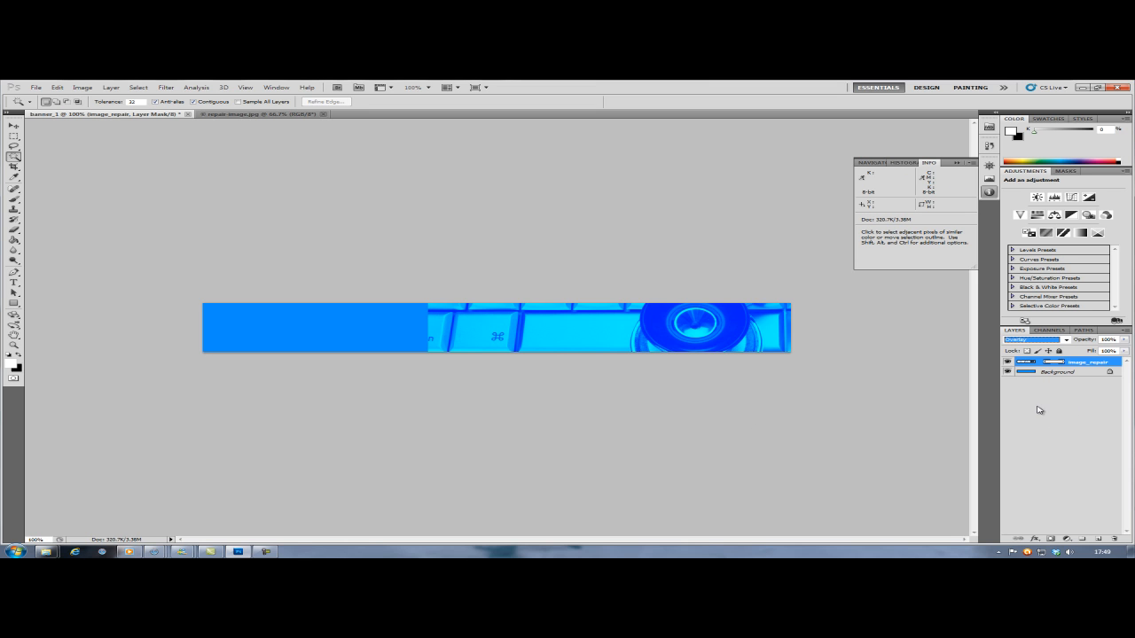
# - Select the blue fill of the Background layer with the Magic Wand and make the image_repair layer mask active
pyautogui.click(1057, 373)
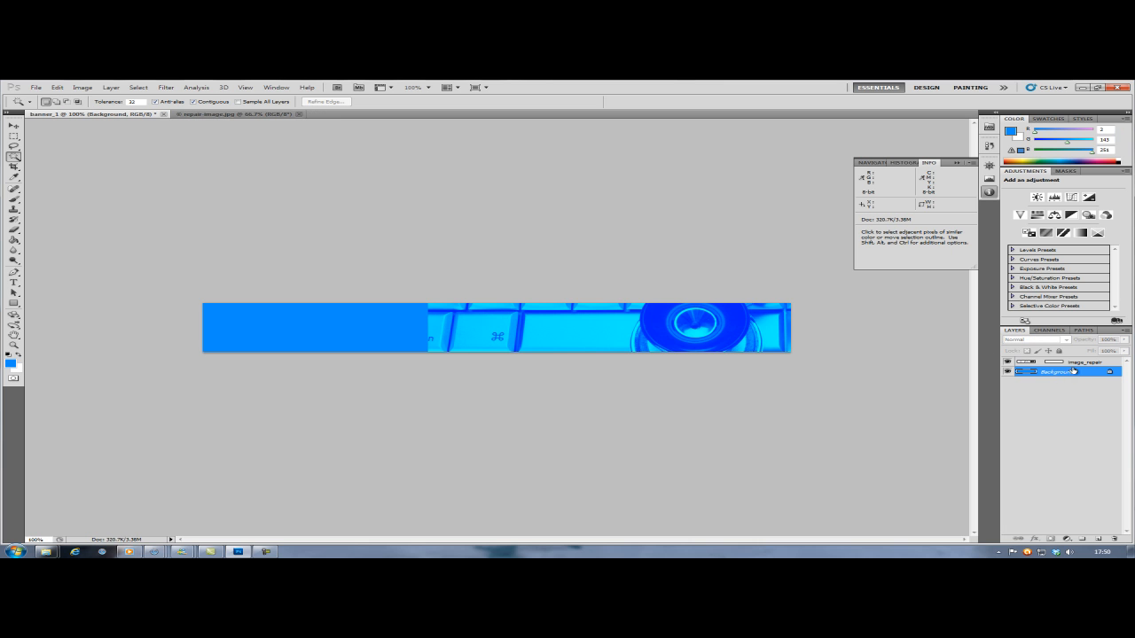
pyautogui.click(254, 328)
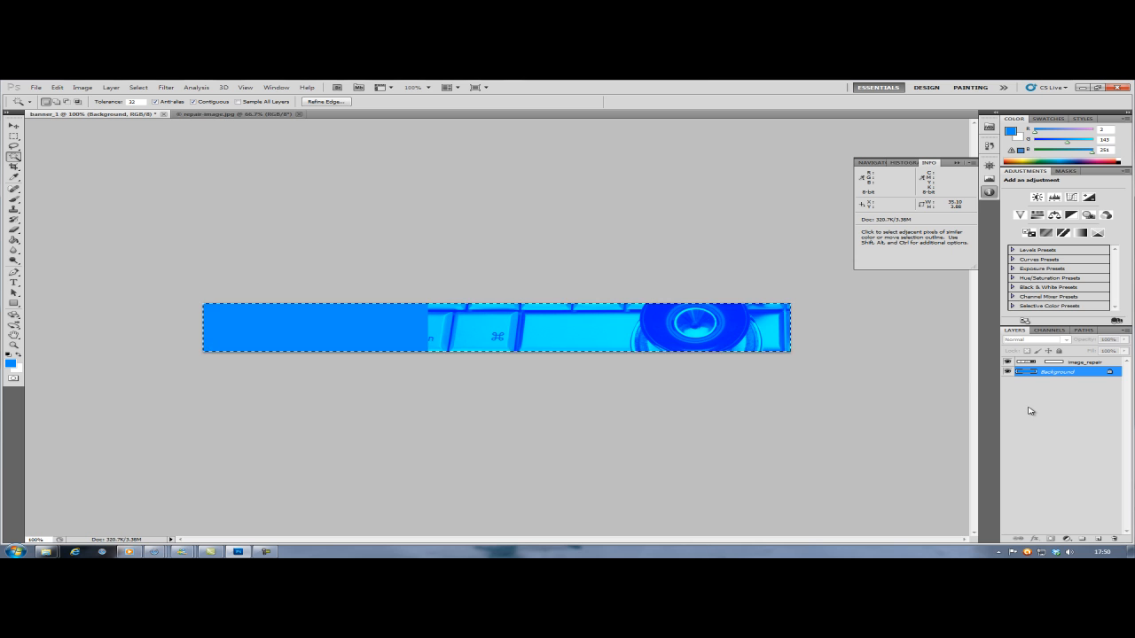
pyautogui.click(1056, 364)
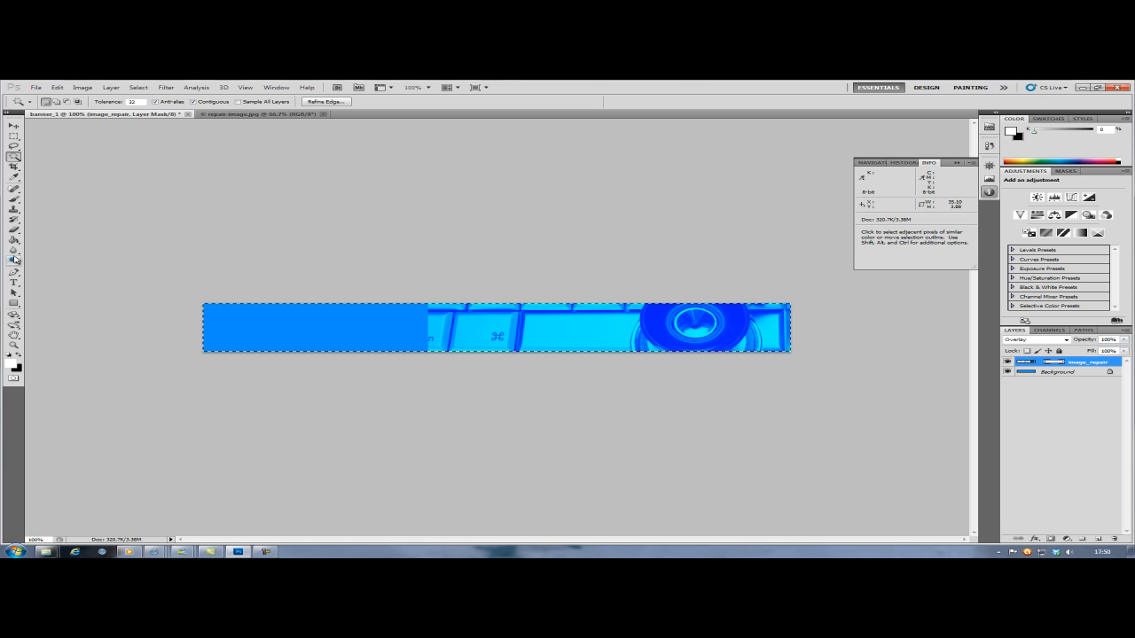
# - Set up the Gradient tool with the foreground-to-transparent preset and black as the foreground colour
pyautogui.click(14, 239)
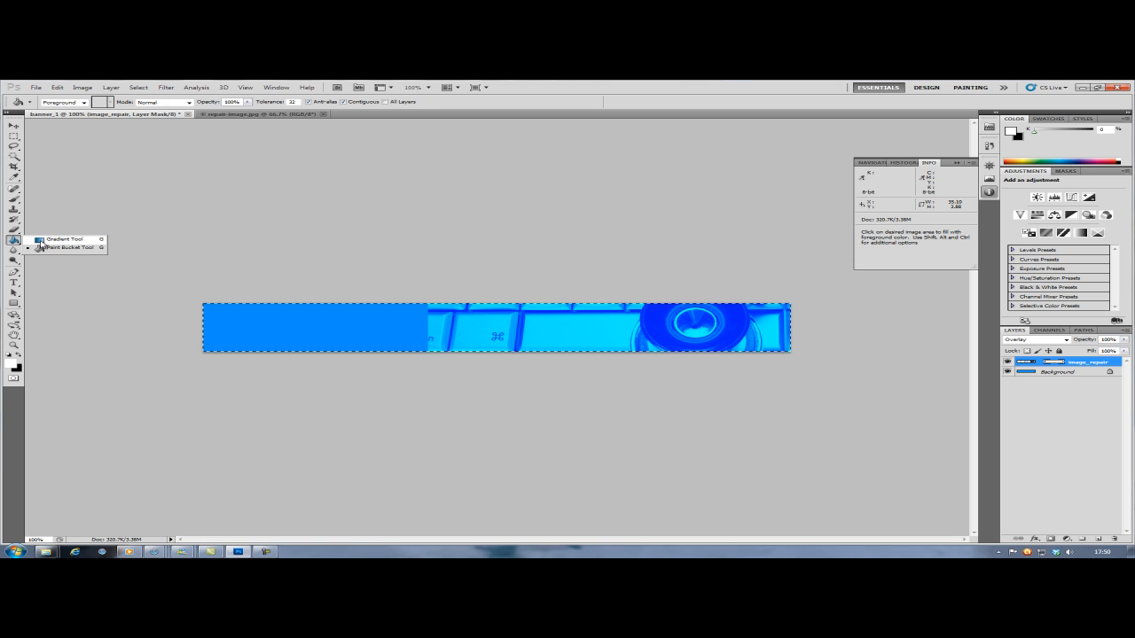
pyautogui.click(55, 239)
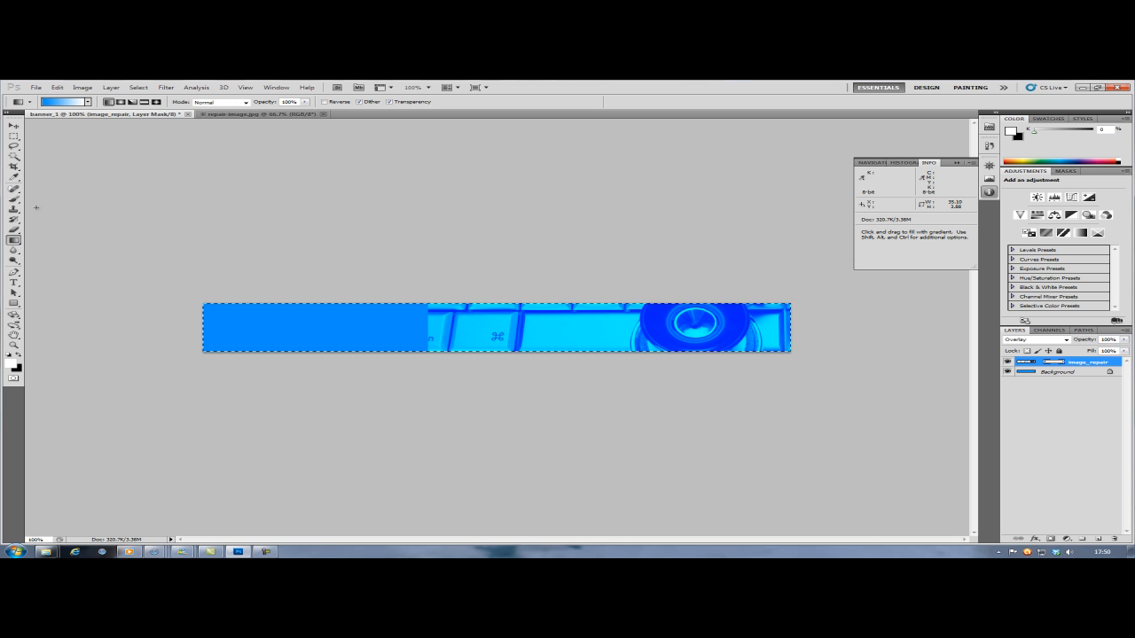
pyautogui.click(88, 102)
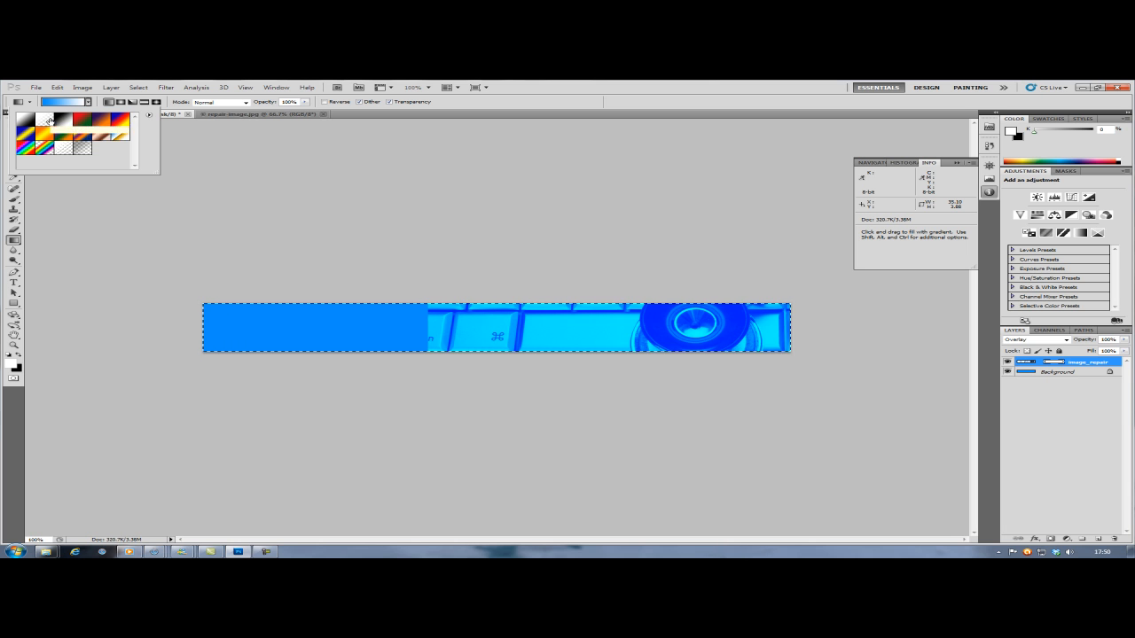
pyautogui.click(49, 120)
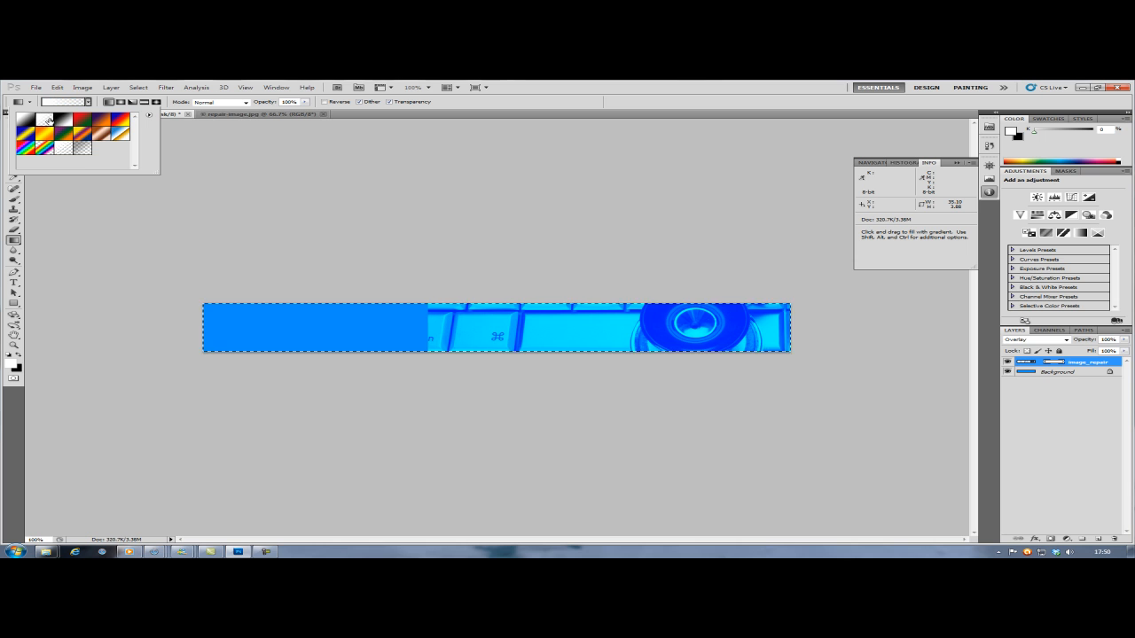
pyautogui.doubleClick(51, 121)
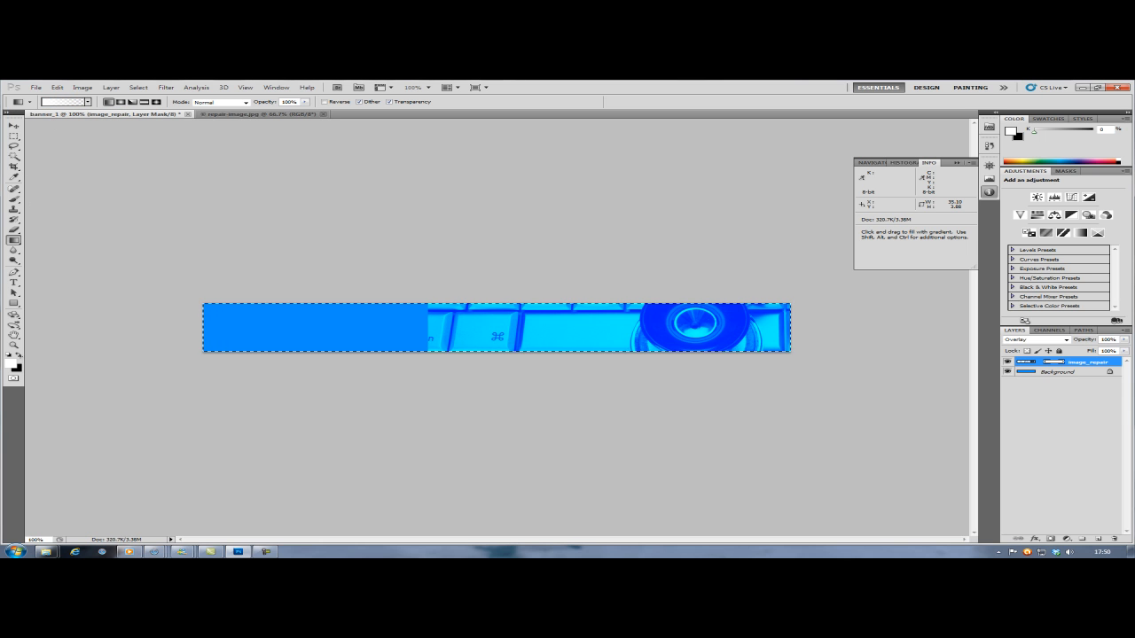
pyautogui.click(18, 355)
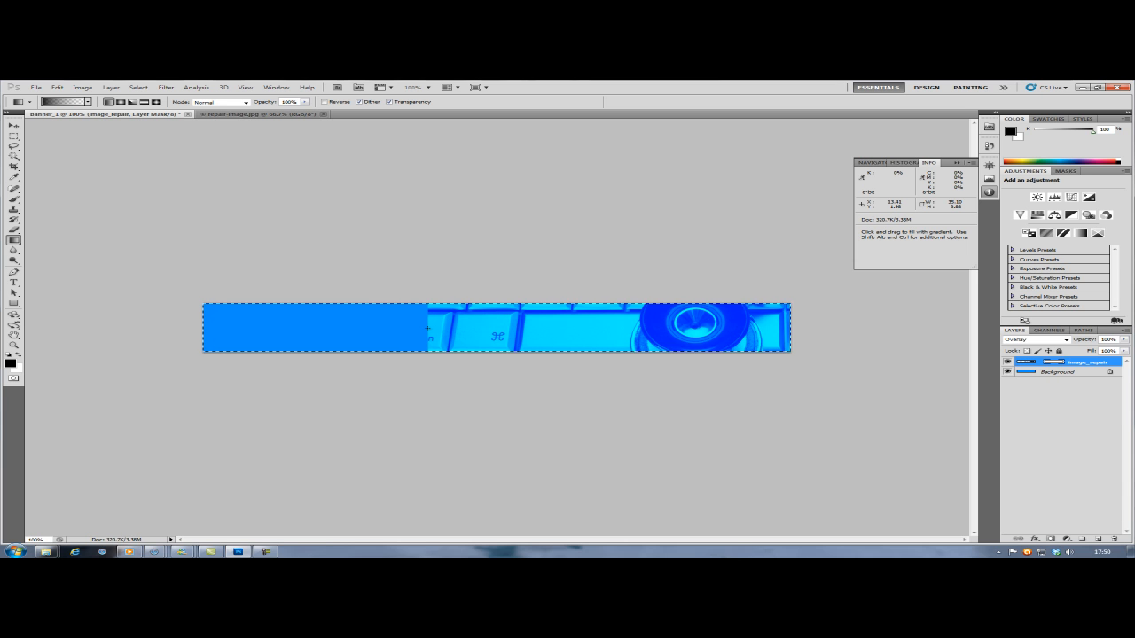
# - Fade the picture's left, right, top and bottom edges into the blue with short straight gradients on the image_repair mask, and clear the selection
pyautogui.press('shift')
pyautogui.moveTo(428, 327); pyautogui.dragTo(451, 327)
pyautogui.press('shift')
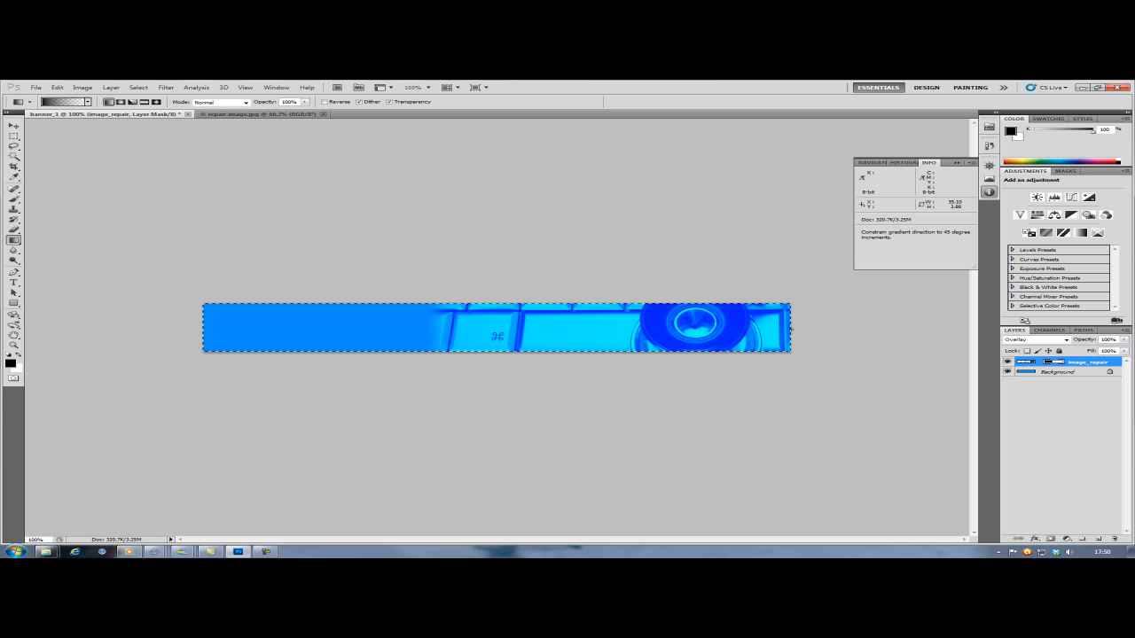
pyautogui.moveTo(790, 337); pyautogui.dragTo(777, 329)
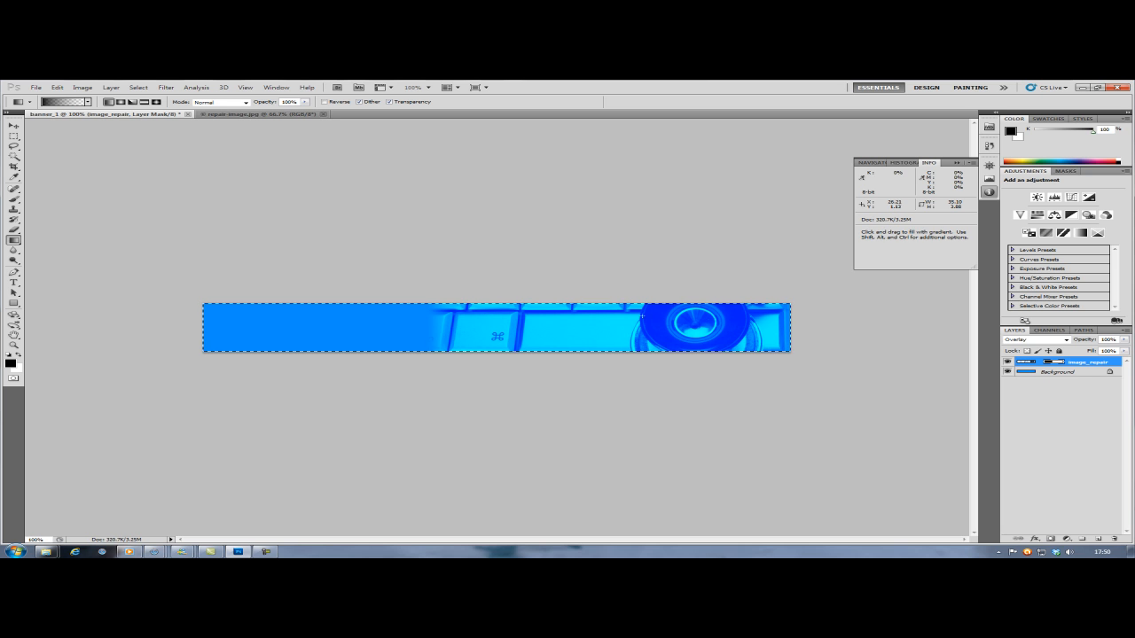
pyautogui.press('shift')
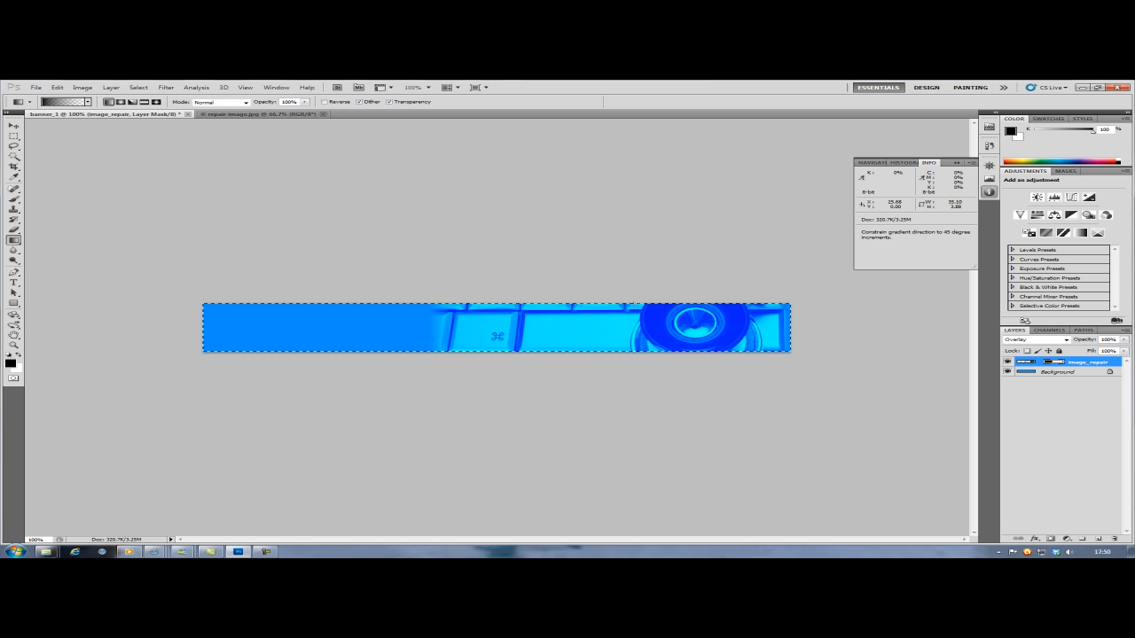
pyautogui.press('shift')
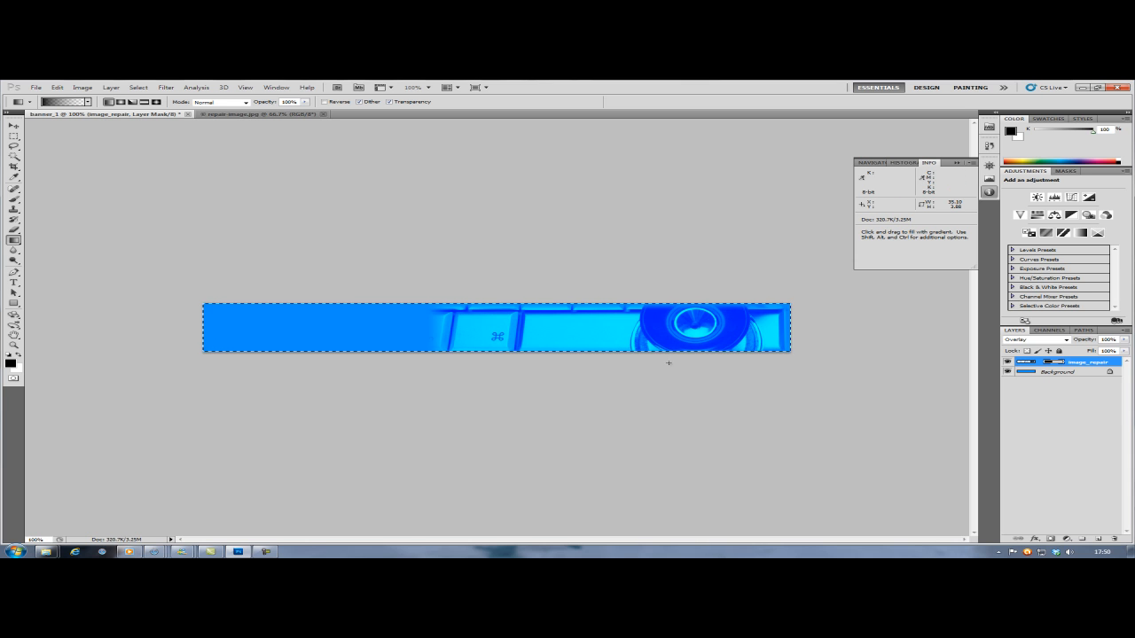
pyautogui.press('shift')
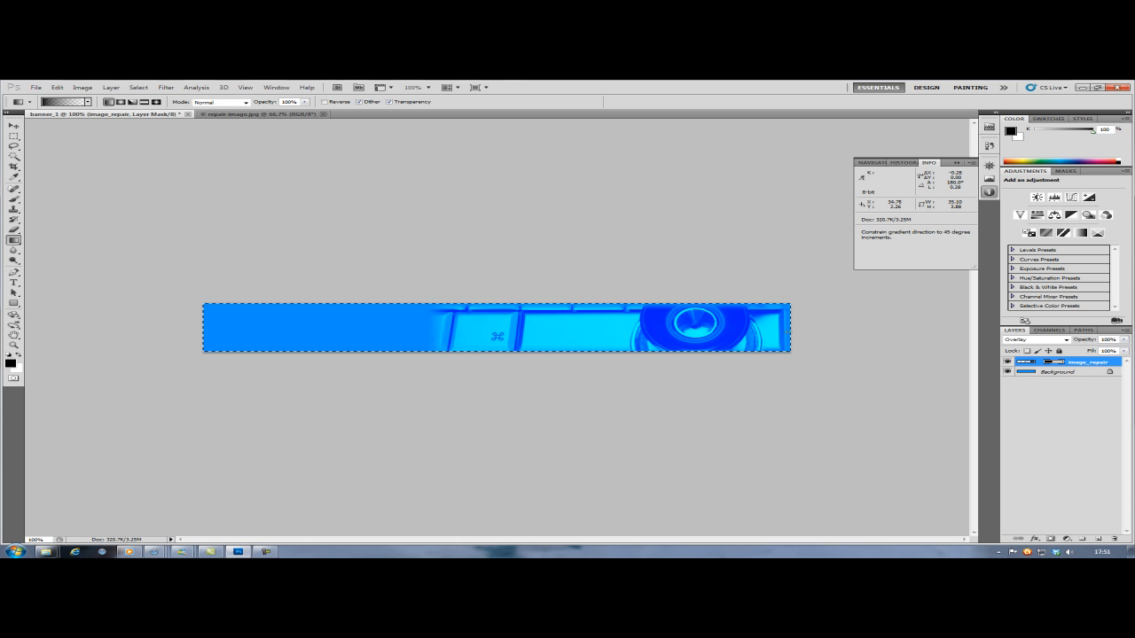
pyautogui.press('shift')
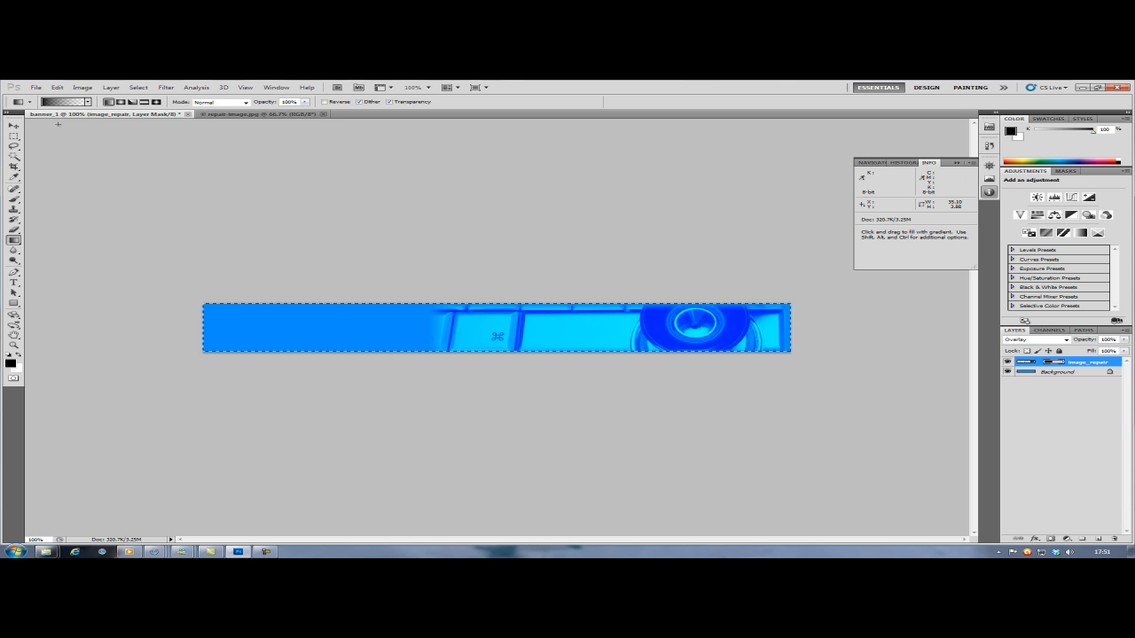
pyautogui.hotkey('ctrl', 'd')
pyautogui.click(13, 135)
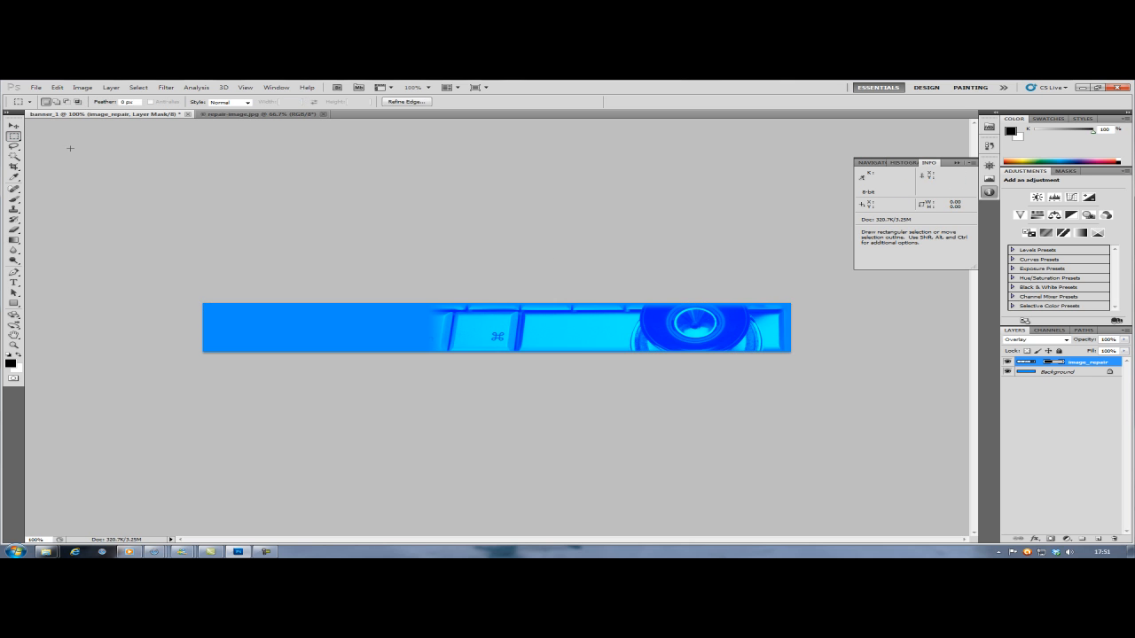
pyautogui.click(547, 257)
pyautogui.press('shift')
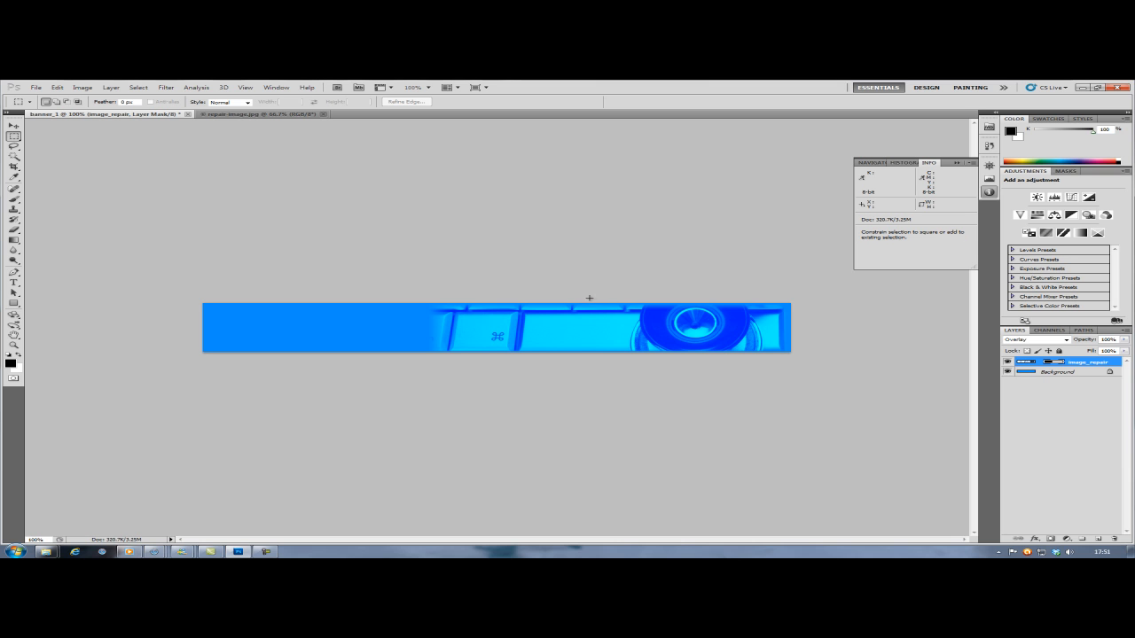
pyautogui.moveTo(588, 299); pyautogui.dragTo(590, 310)
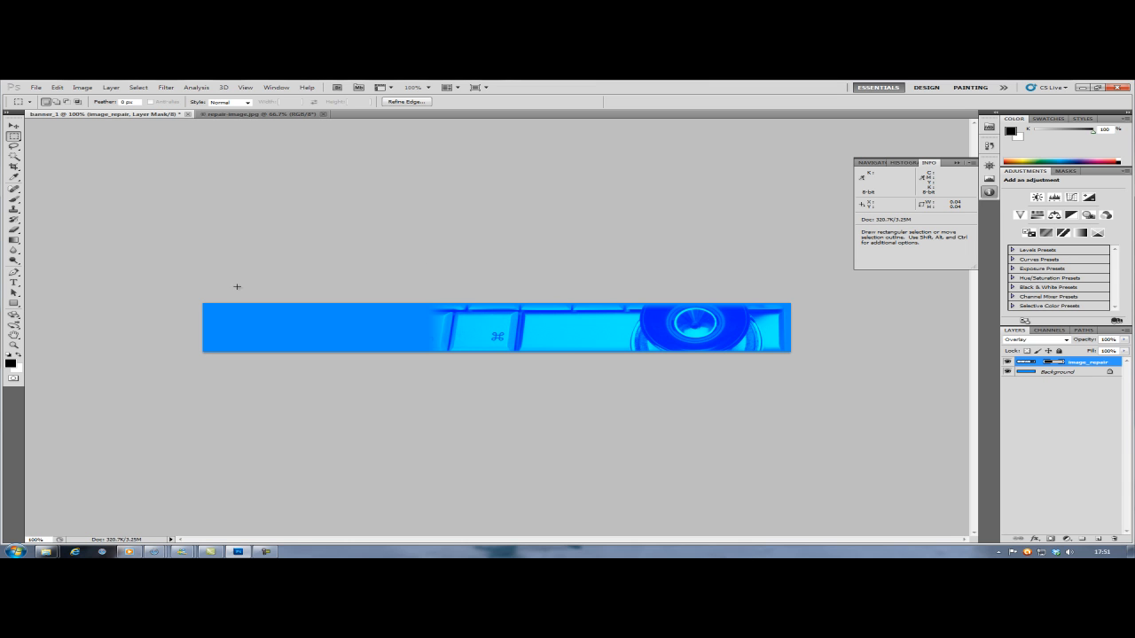
pyautogui.hotkey('ctrl', 'd')
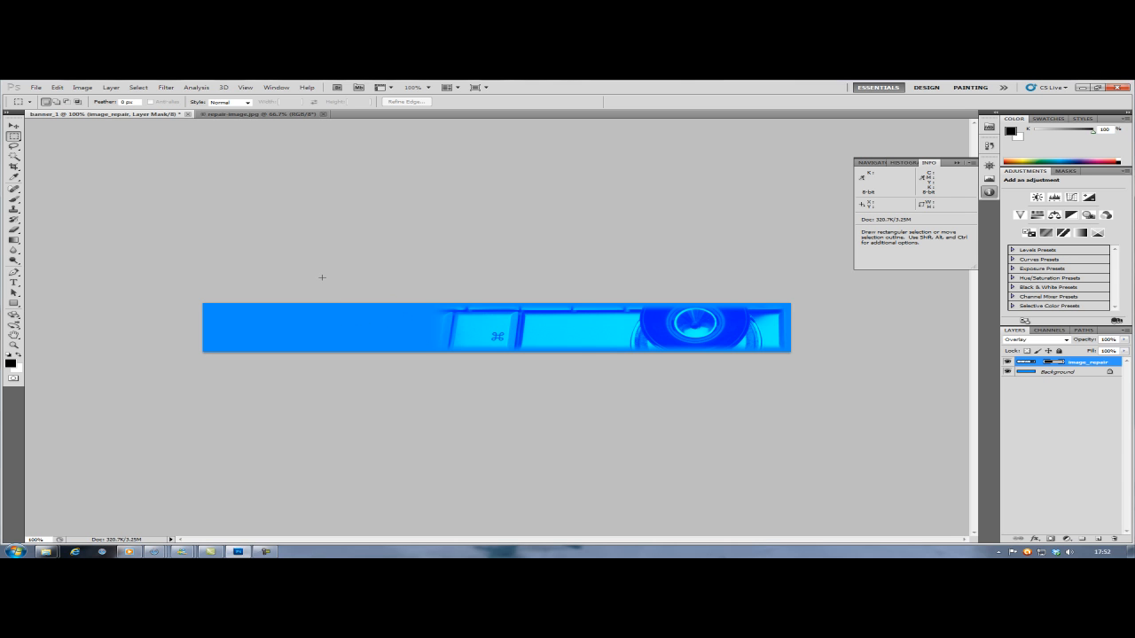
# - Add the black 12 pt Myriad Pro text "Rapid Repair" in the upper part of the banner's plain blue left side
pyautogui.press('t')
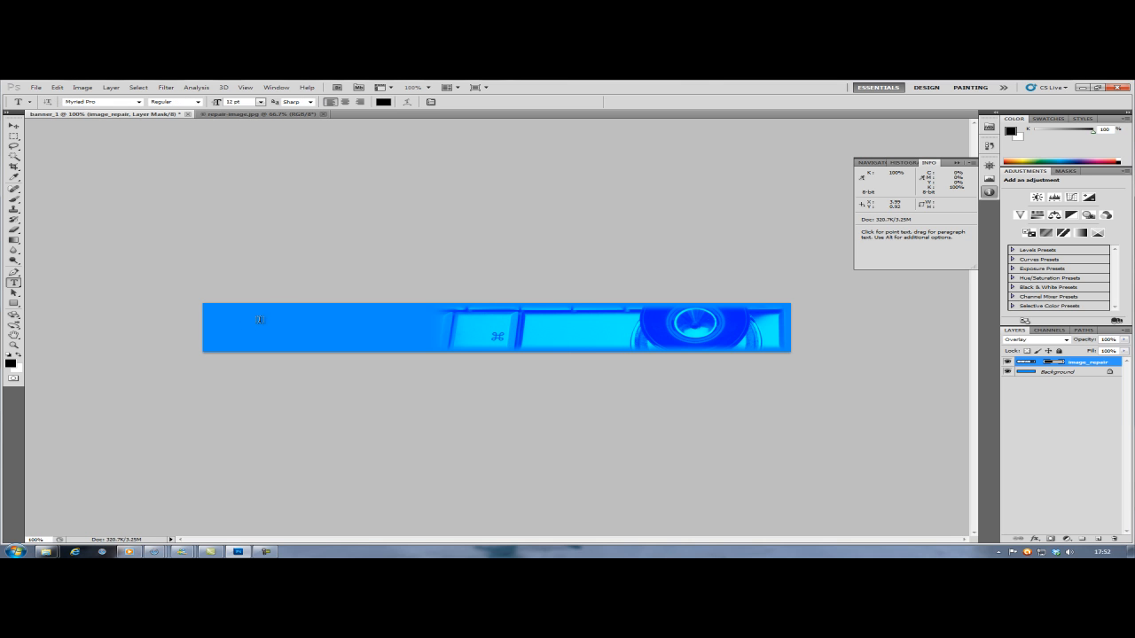
pyautogui.click(210, 316)
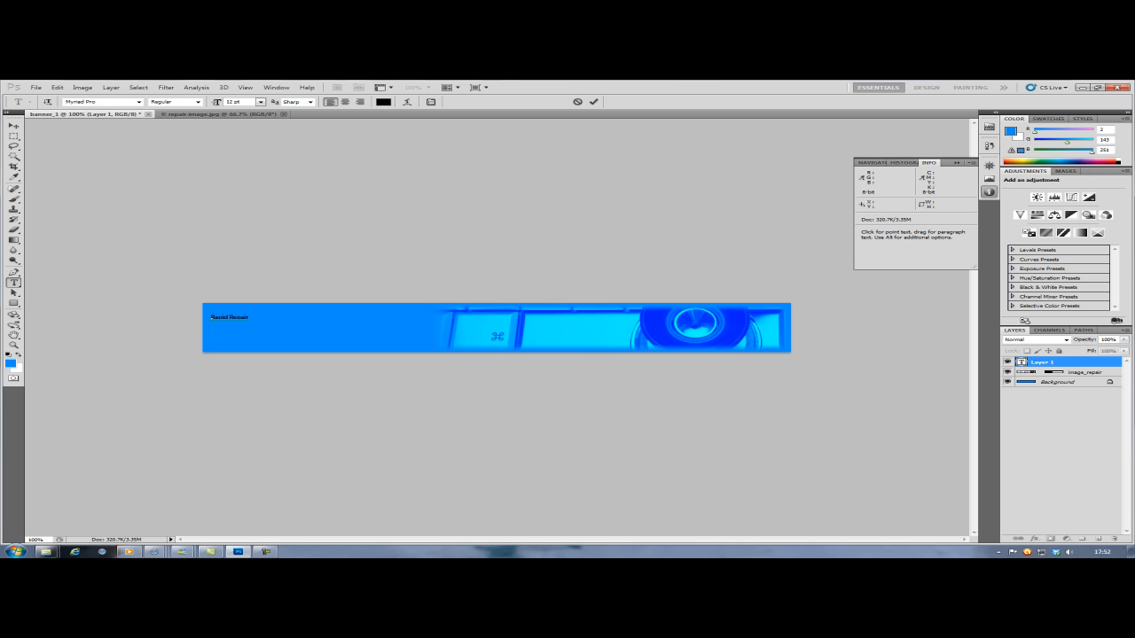
pyautogui.hotkey('ctrl', 'Return')
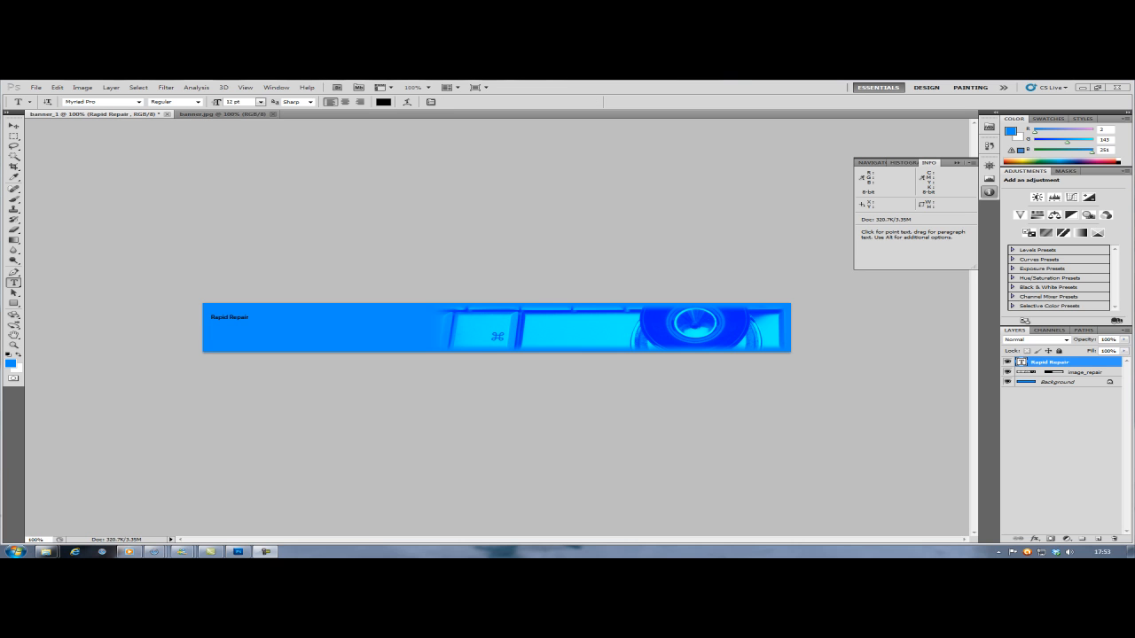
# - Extend the Rapid Repair text with a second line "Creative Computer Solutions" and a third line holding the business's e-mail address
pyautogui.click(251, 316)
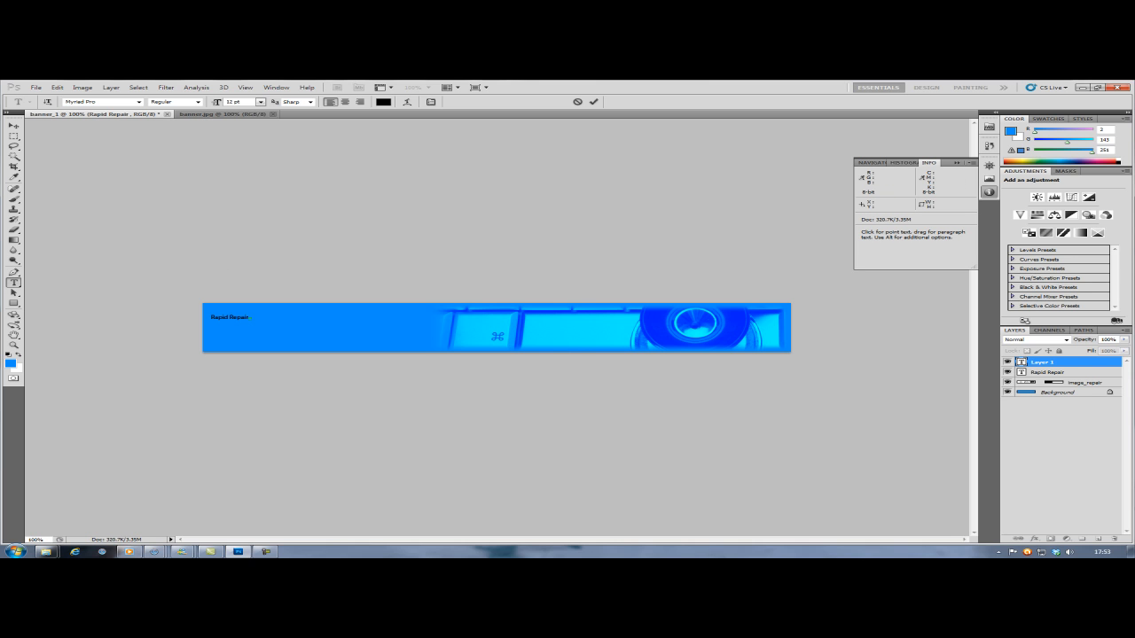
pyautogui.press('Escape')
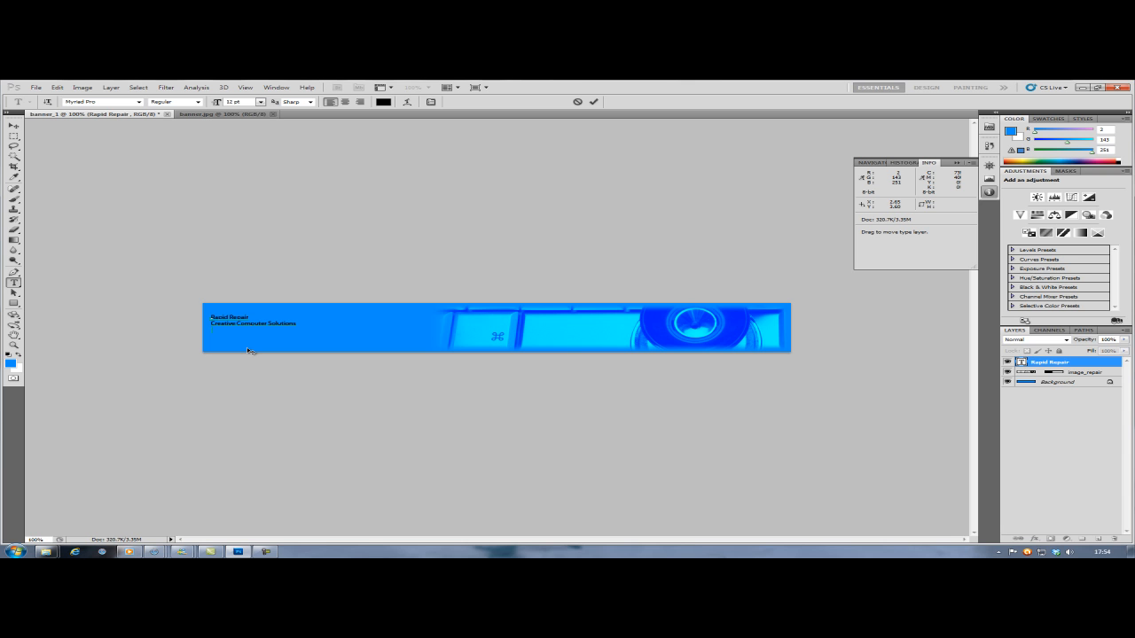
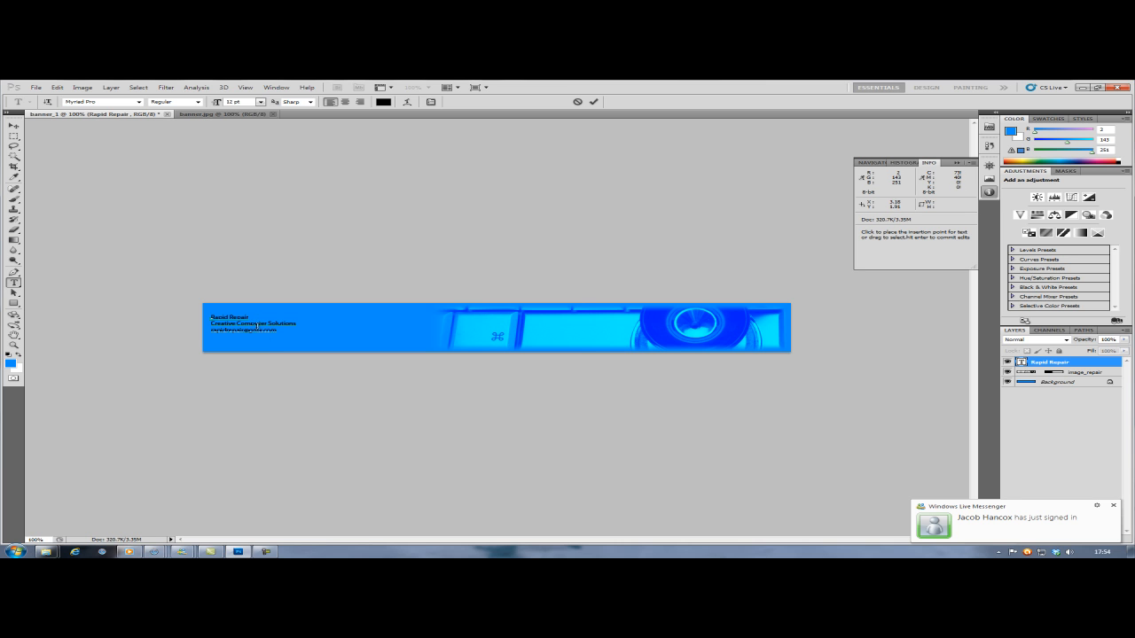
pyautogui.press('Return')
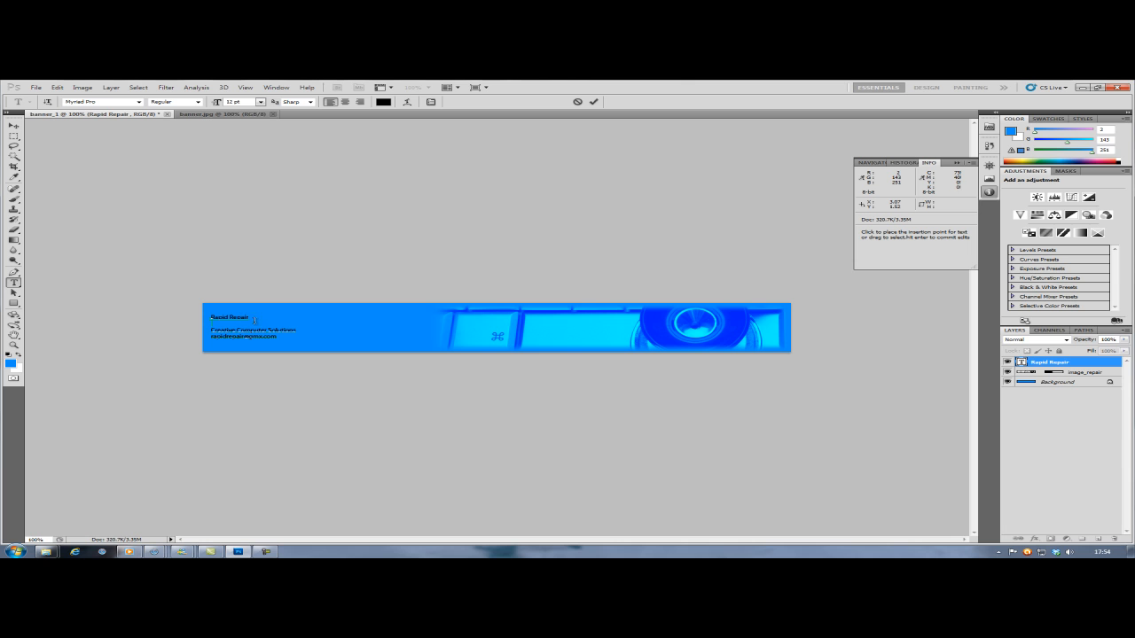
pyautogui.press('BackSpace')
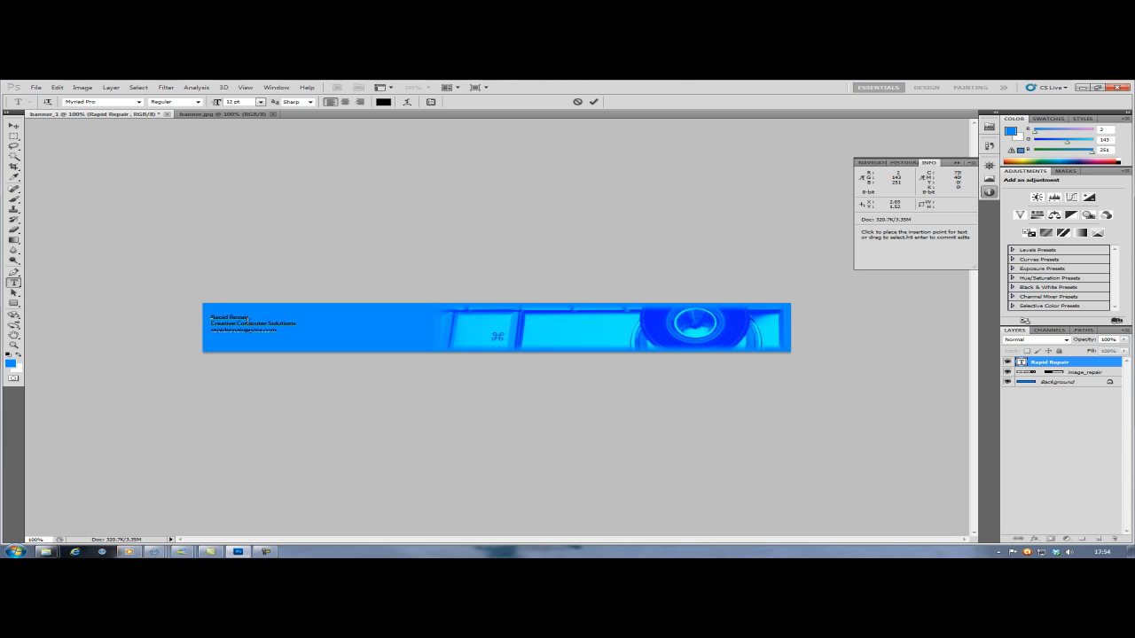
# - Set the font size of the "Rapid Repair" line to 24 pt
pyautogui.moveTo(251, 317); pyautogui.dragTo(210, 317)
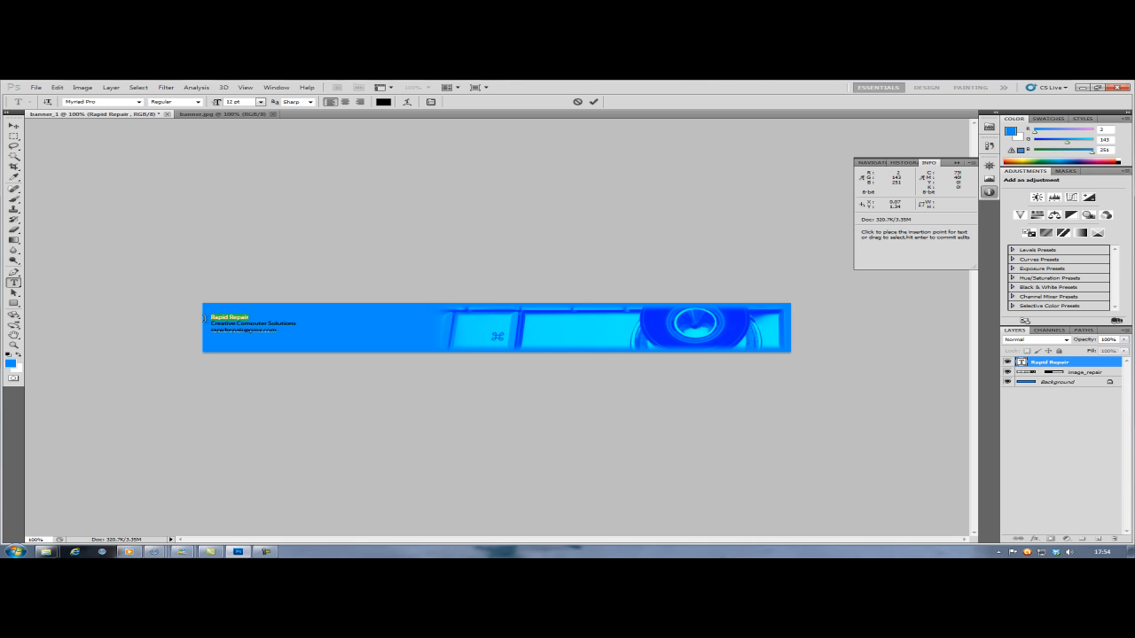
pyautogui.click(261, 102)
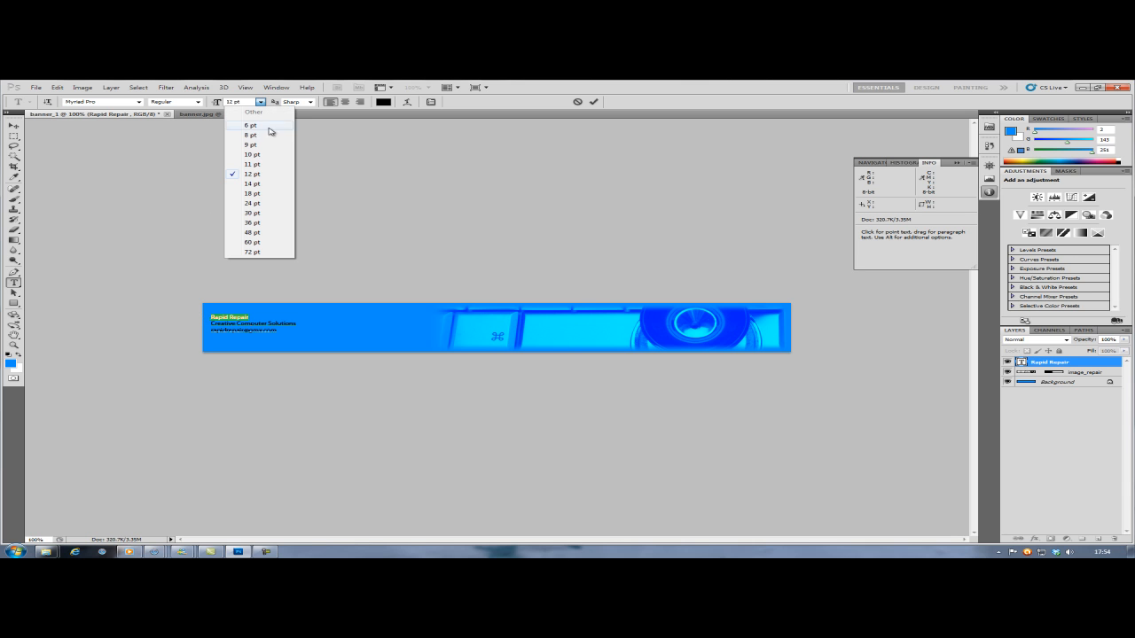
pyautogui.click(251, 193)
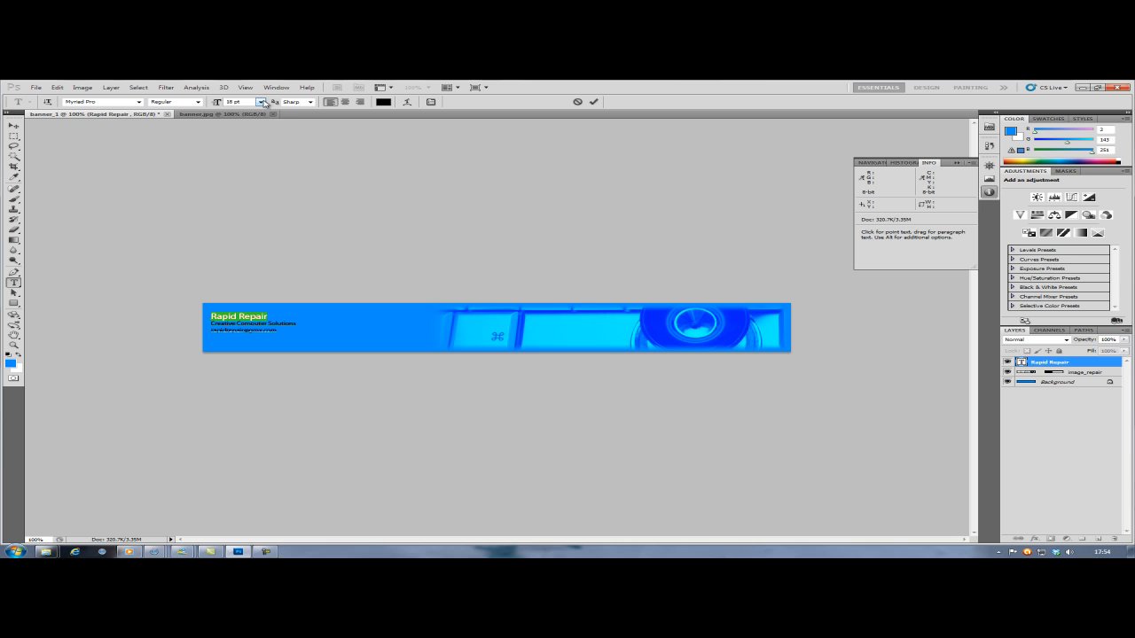
pyautogui.click(261, 102)
pyautogui.click(252, 204)
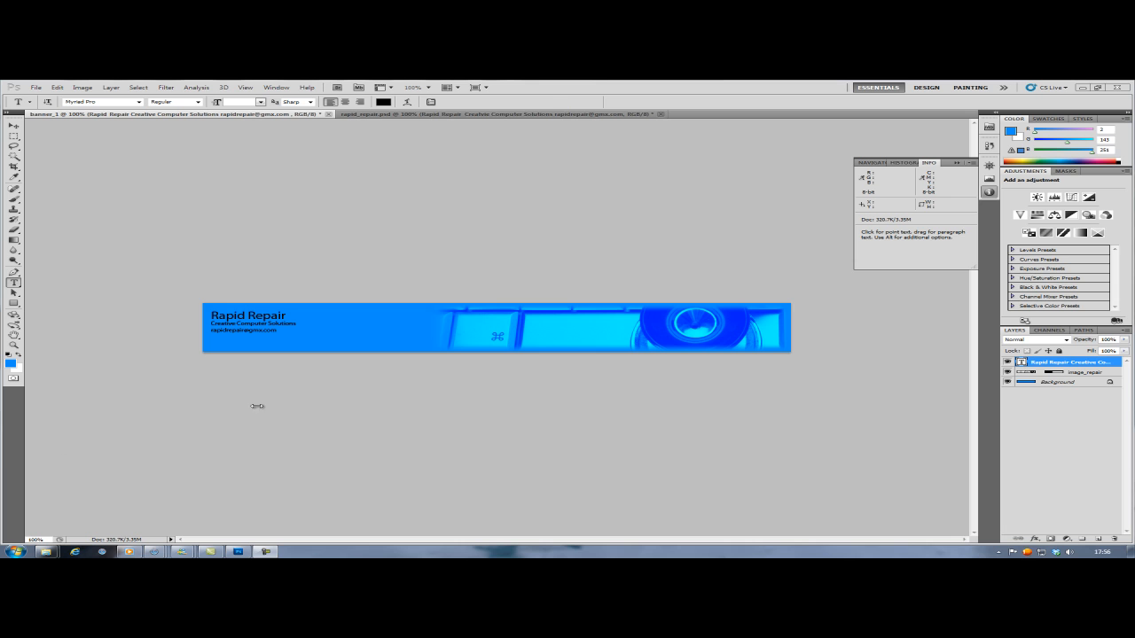
pyautogui.click(274, 315)
pyautogui.moveTo(287, 315); pyautogui.dragTo(202, 317)
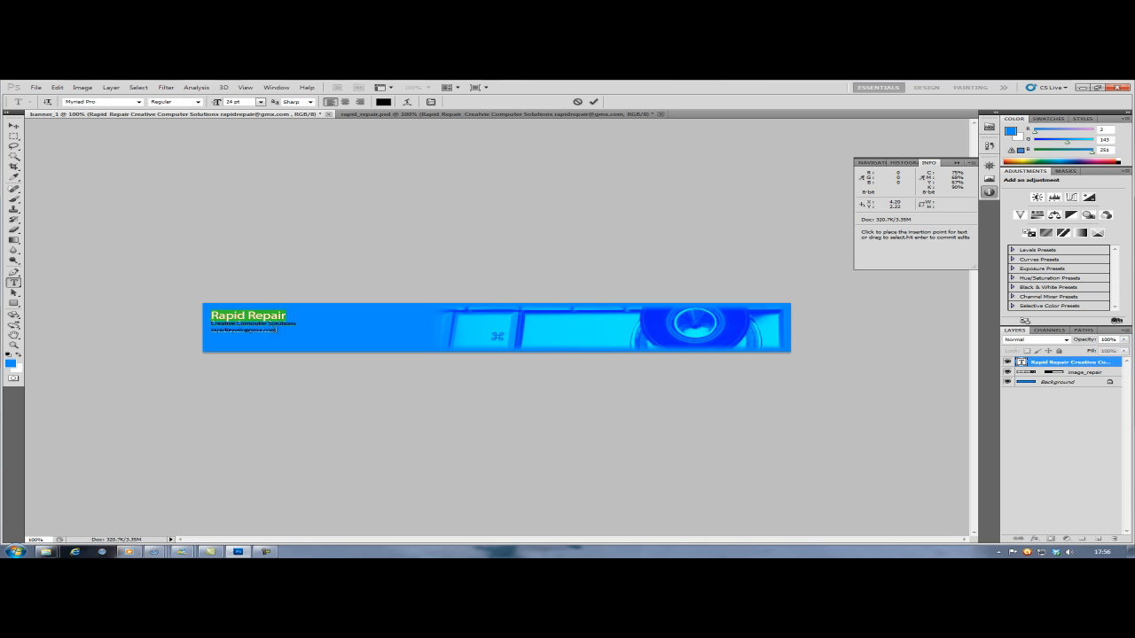
# - Change the font of all three lines of banner text to Tw Cen MT Condensed
pyautogui.click(278, 330)
pyautogui.hotkey('ctrl', 'a')
pyautogui.click(107, 102)
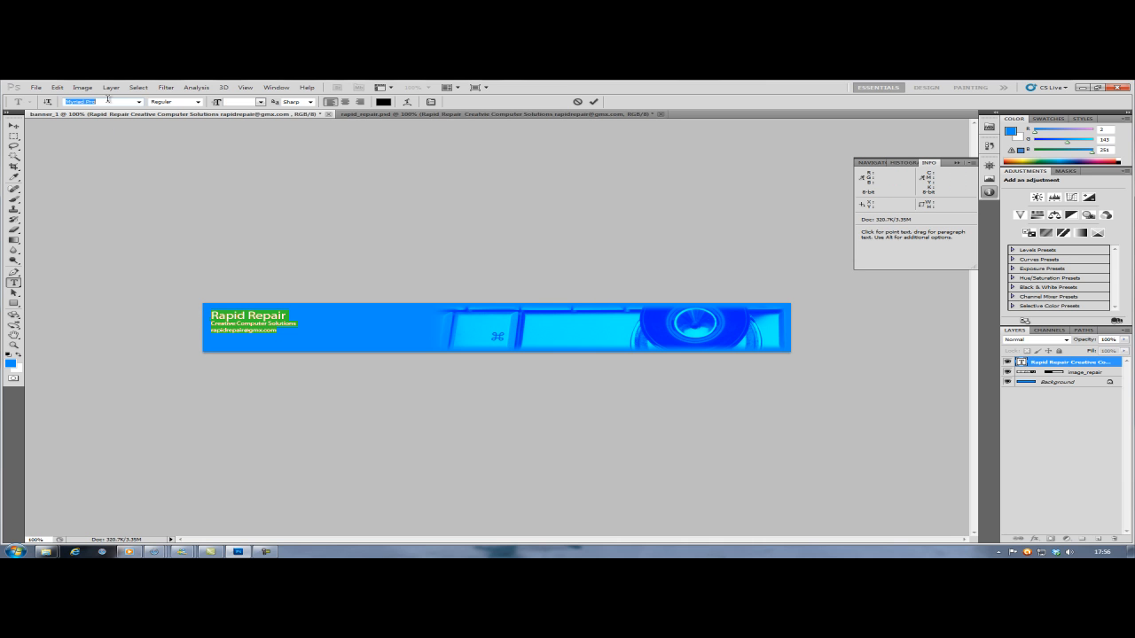
pyautogui.write('Tw Cen MT')
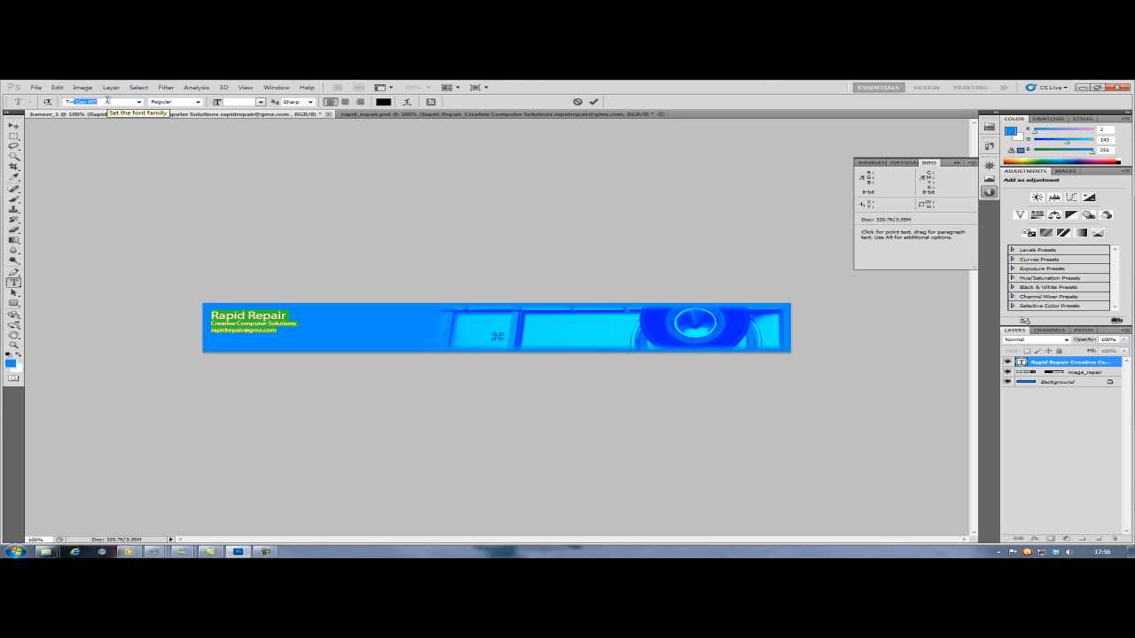
pyautogui.press('Down')
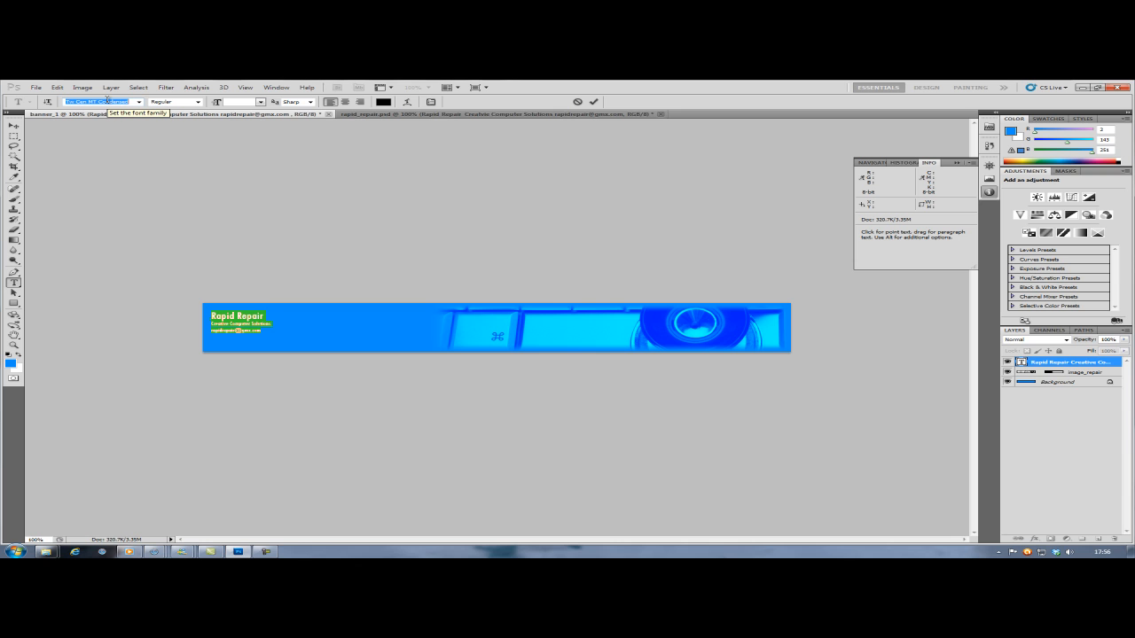
# - Make only the "Rapid Repair" line Bold and set its font size to 48 pt
pyautogui.click(199, 102)
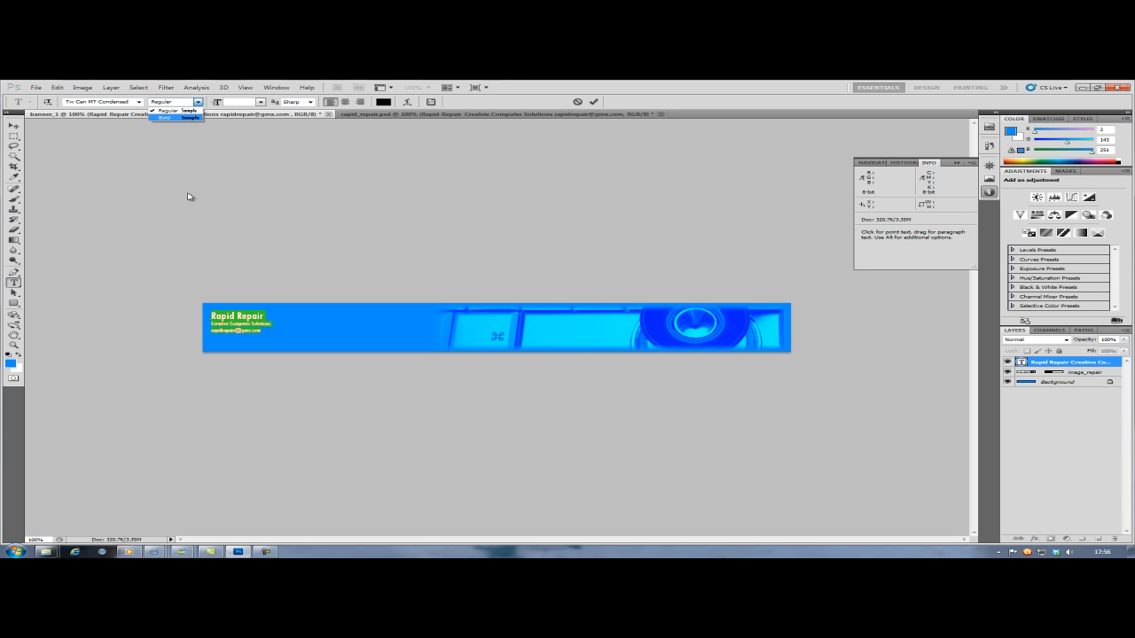
pyautogui.click(251, 315)
pyautogui.moveTo(264, 317); pyautogui.dragTo(210, 316)
pyautogui.click(199, 102)
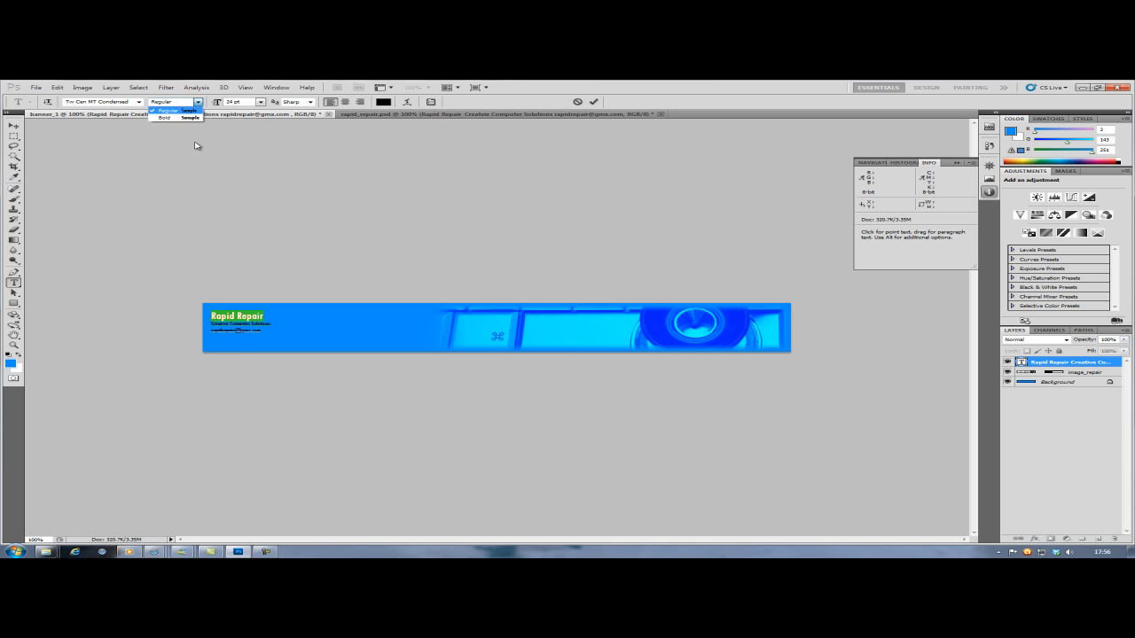
pyautogui.click(181, 120)
pyautogui.click(260, 102)
pyautogui.click(252, 223)
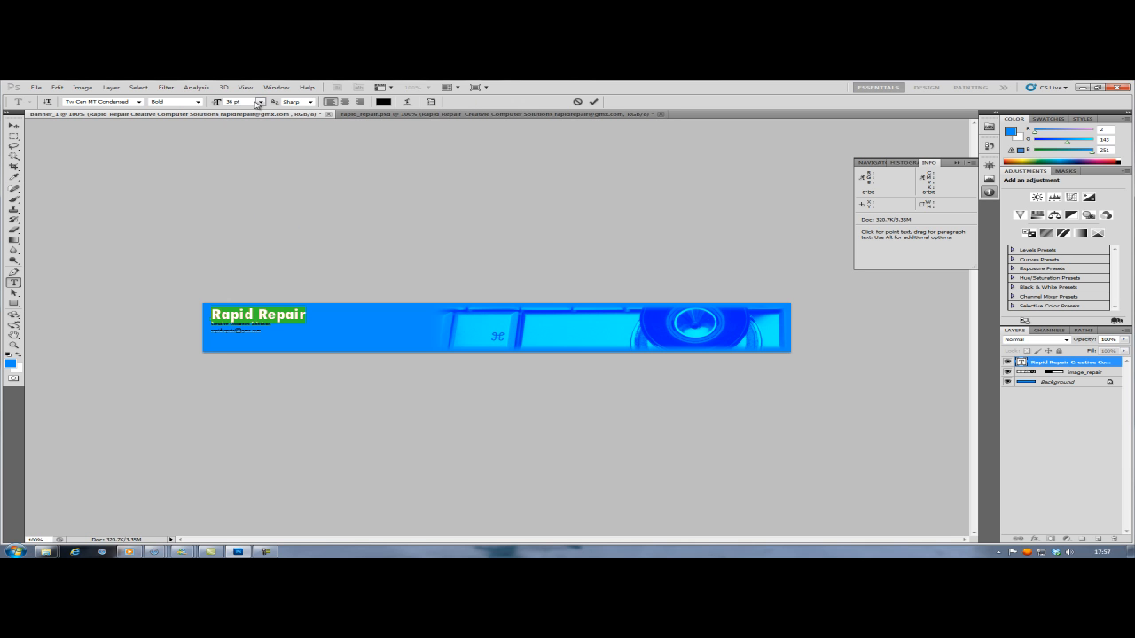
pyautogui.click(259, 101)
pyautogui.click(252, 232)
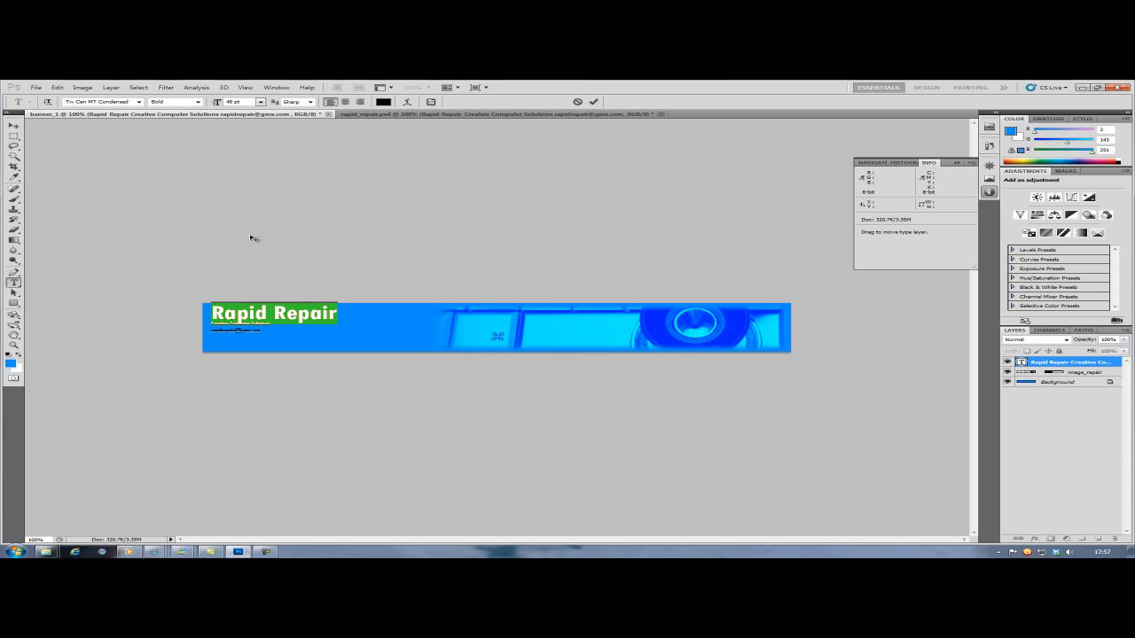
# - Move the text layer slightly down and left so its top line sits fully inside the banner
pyautogui.click(221, 328)
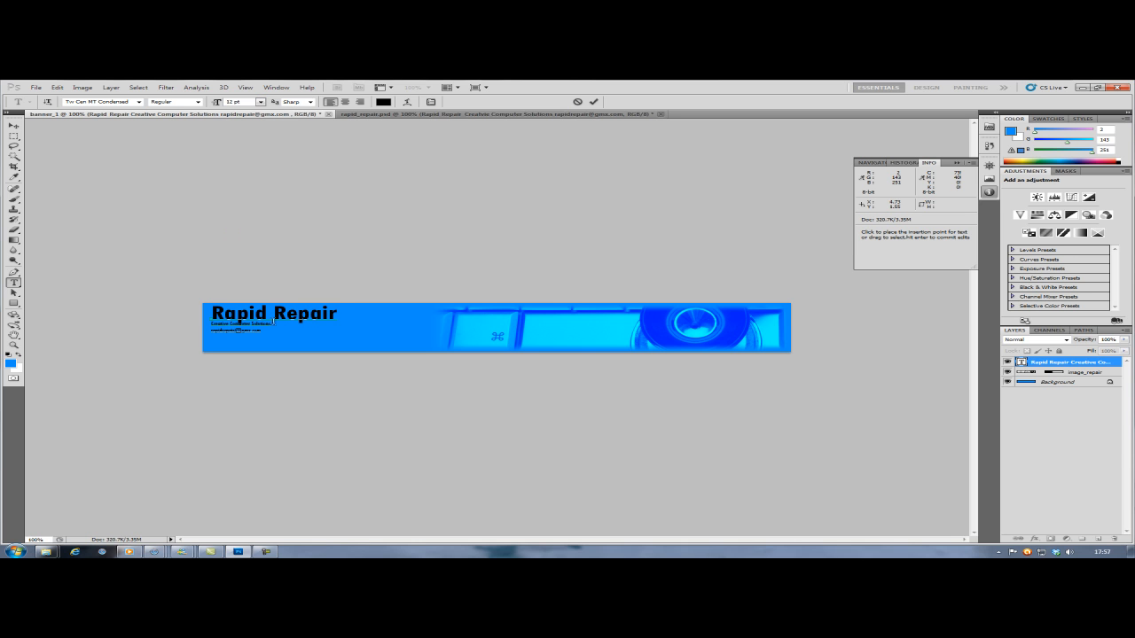
pyautogui.click(344, 316)
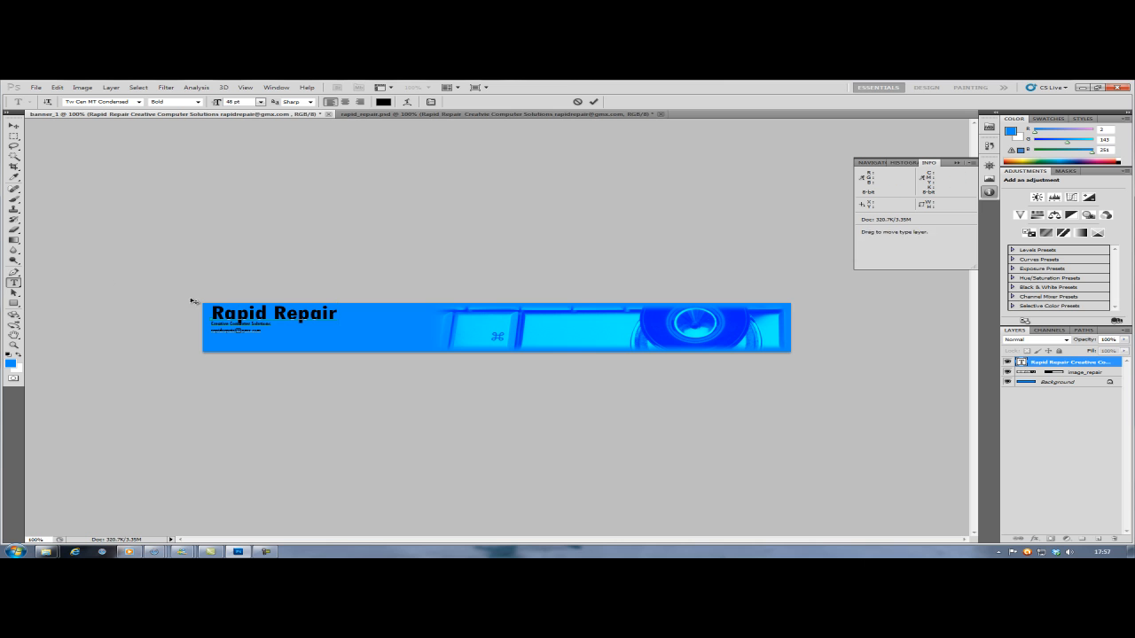
pyautogui.click(13, 125)
pyautogui.moveTo(211, 313); pyautogui.dragTo(223, 317)
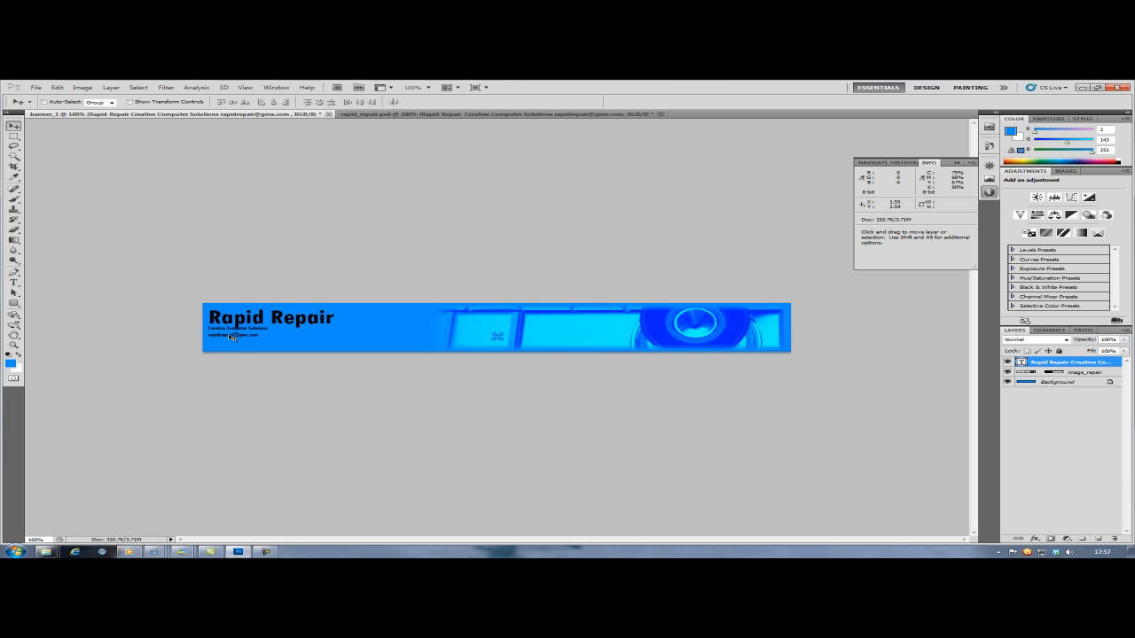
# - Set the font size of the "Creative Computer Solutions" line and the e-mail line to 18 pt
pyautogui.press('t')
pyautogui.click(232, 334)
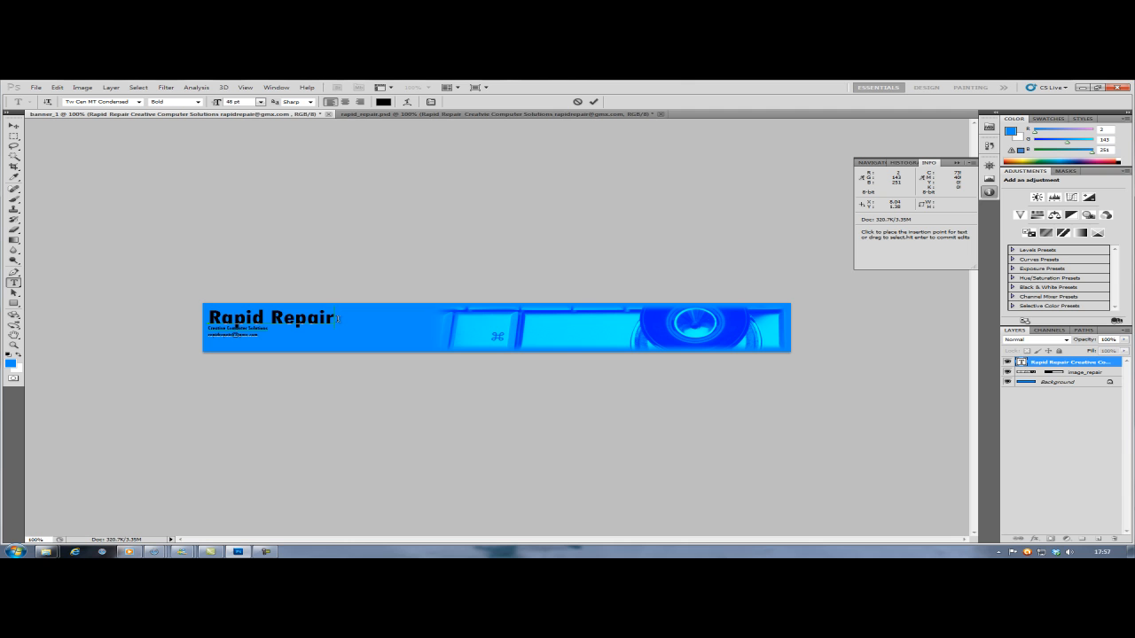
pyautogui.press('Return')
pyautogui.press('BackSpace')
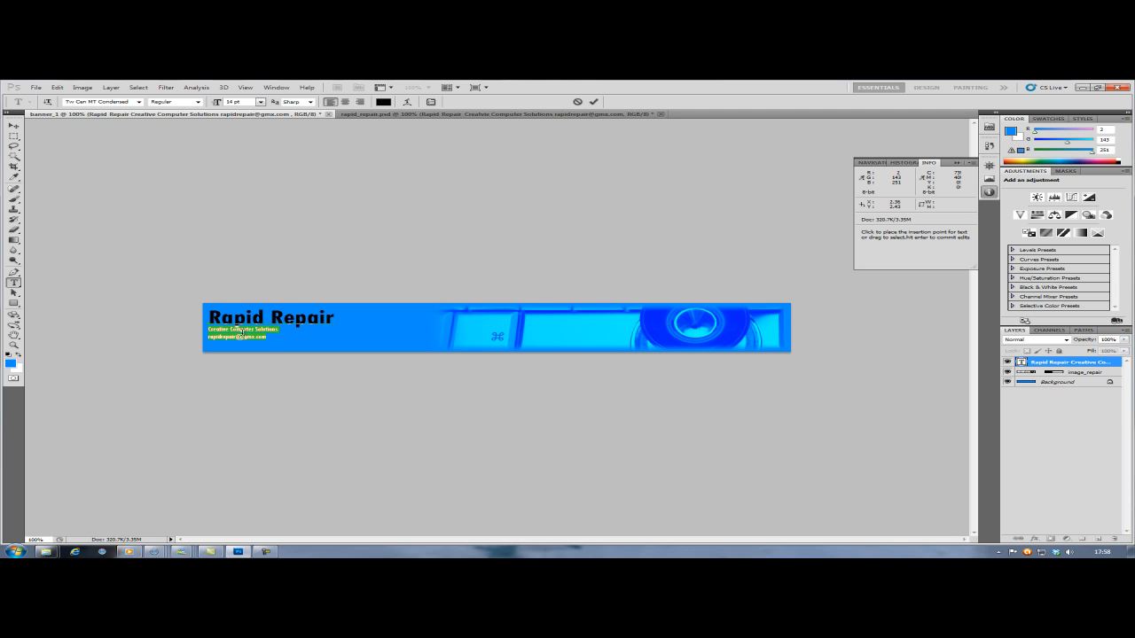
pyautogui.moveTo(266, 337); pyautogui.dragTo(206, 328)
pyautogui.click(261, 102)
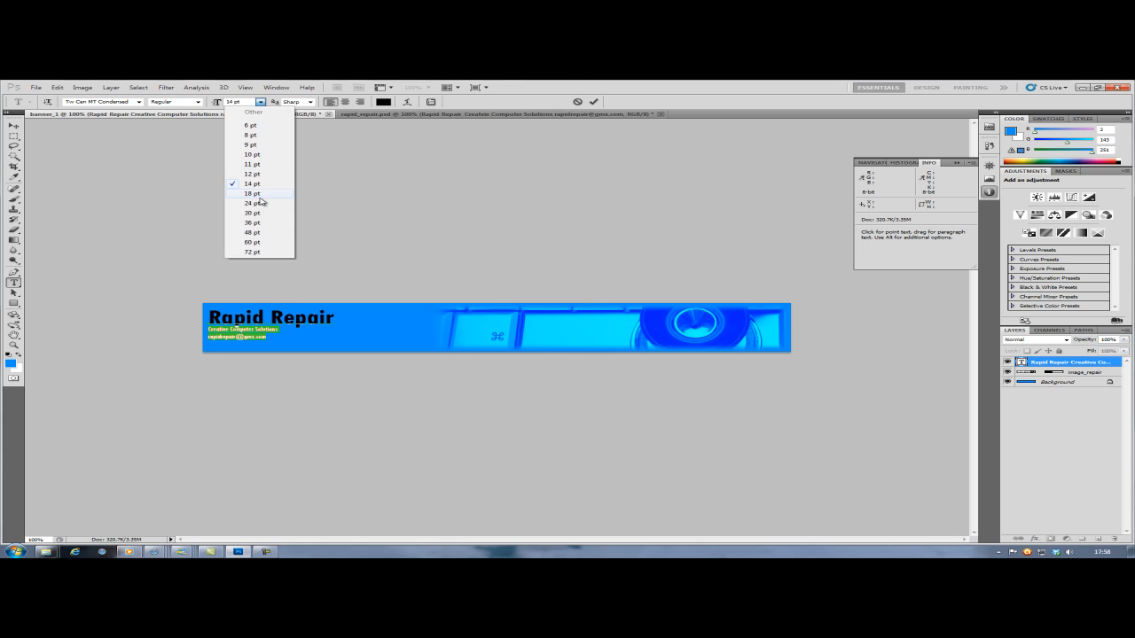
pyautogui.click(257, 193)
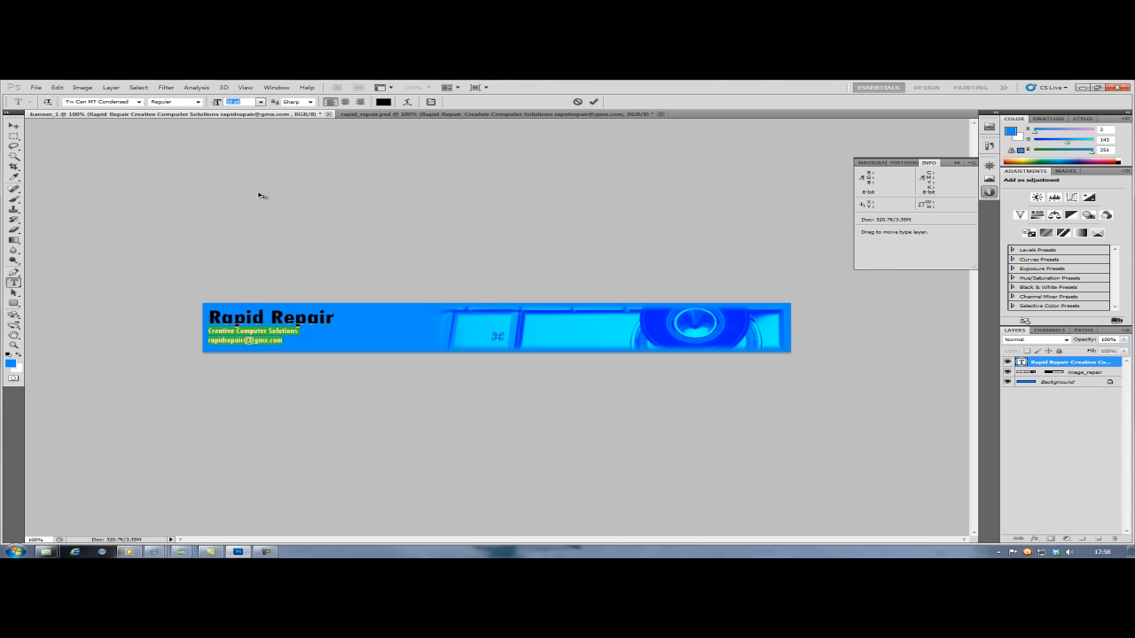
# - Set the text's anti-aliasing to Smooth and select the "Rapid Repair" line
pyautogui.click(310, 102)
pyautogui.click(306, 140)
pyautogui.click(248, 319)
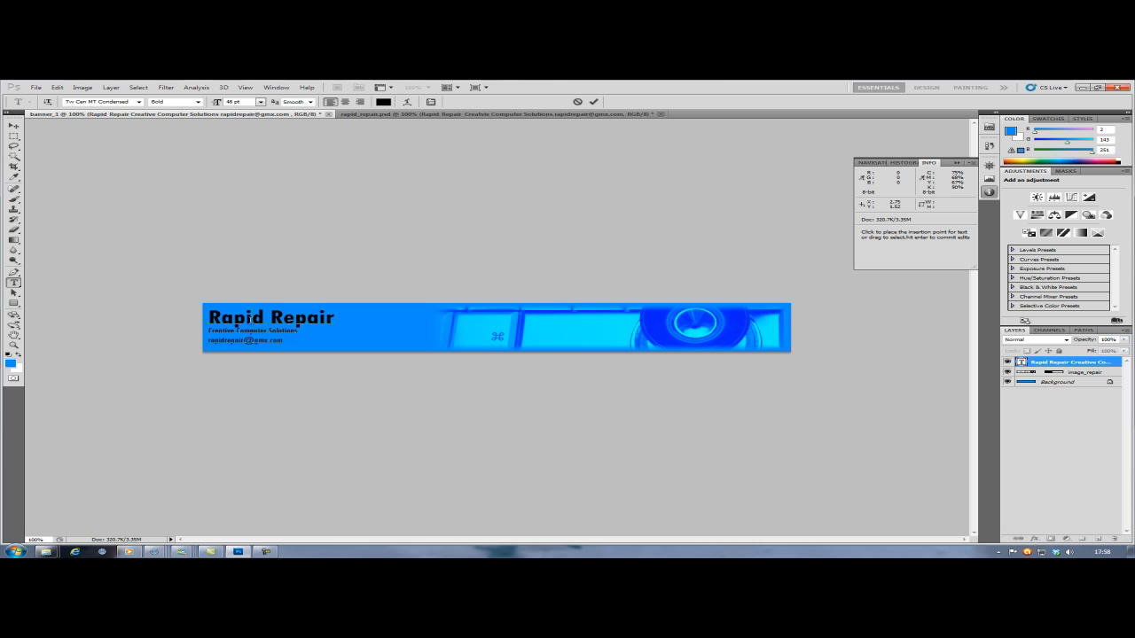
pyautogui.moveTo(325, 319); pyautogui.dragTo(205, 318)
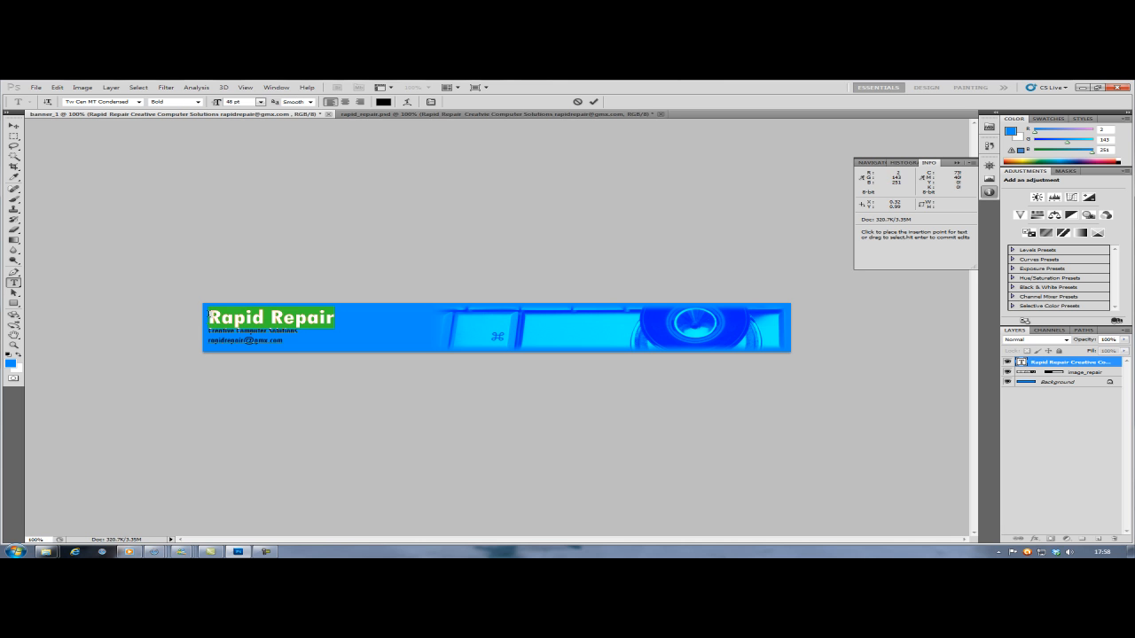
# - Turn on the Drop Shadow, Outer Glow, and Bevel and Emboss effects for the text layer, trying Inner Shadow but leaving it off
pyautogui.doubleClick(1043, 361)
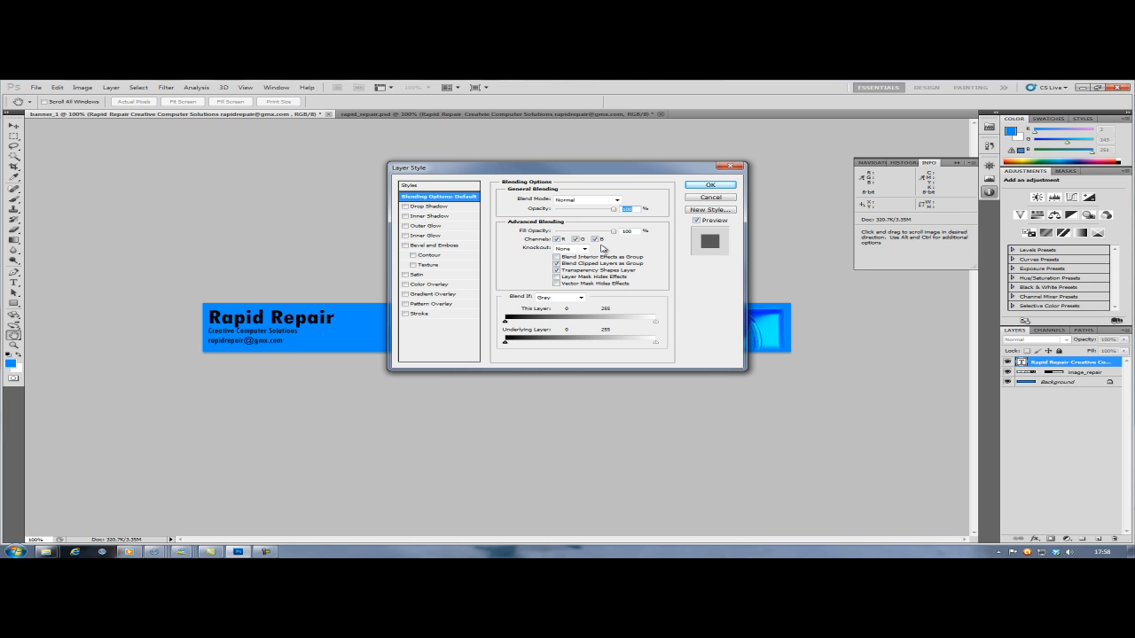
pyautogui.click(405, 207)
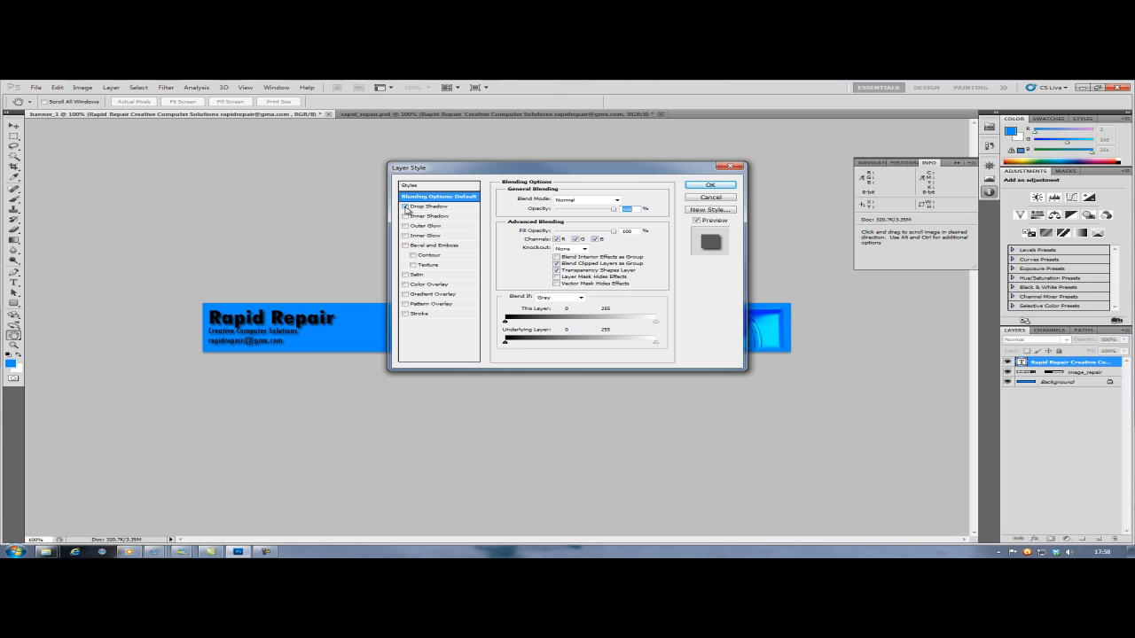
pyautogui.click(405, 216)
pyautogui.click(405, 216)
pyautogui.click(405, 226)
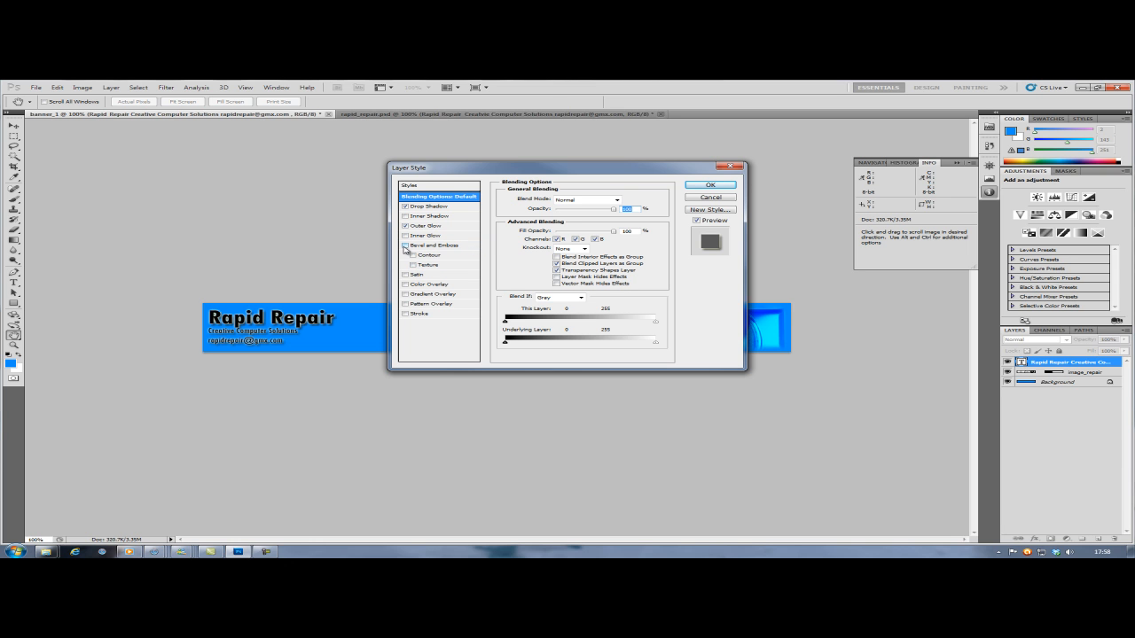
pyautogui.click(404, 246)
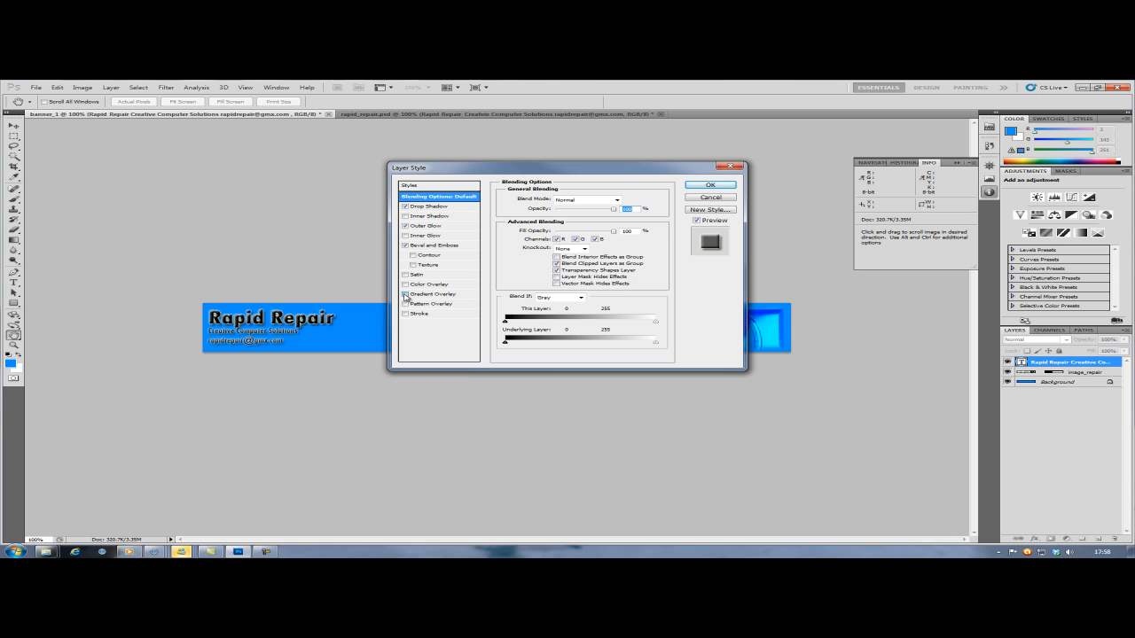
# - Preview Gradient Overlay, Pattern Overlay and Stroke on the text, leave all three off, and apply the layer style
pyautogui.click(406, 296)
pyautogui.click(405, 295)
pyautogui.click(405, 304)
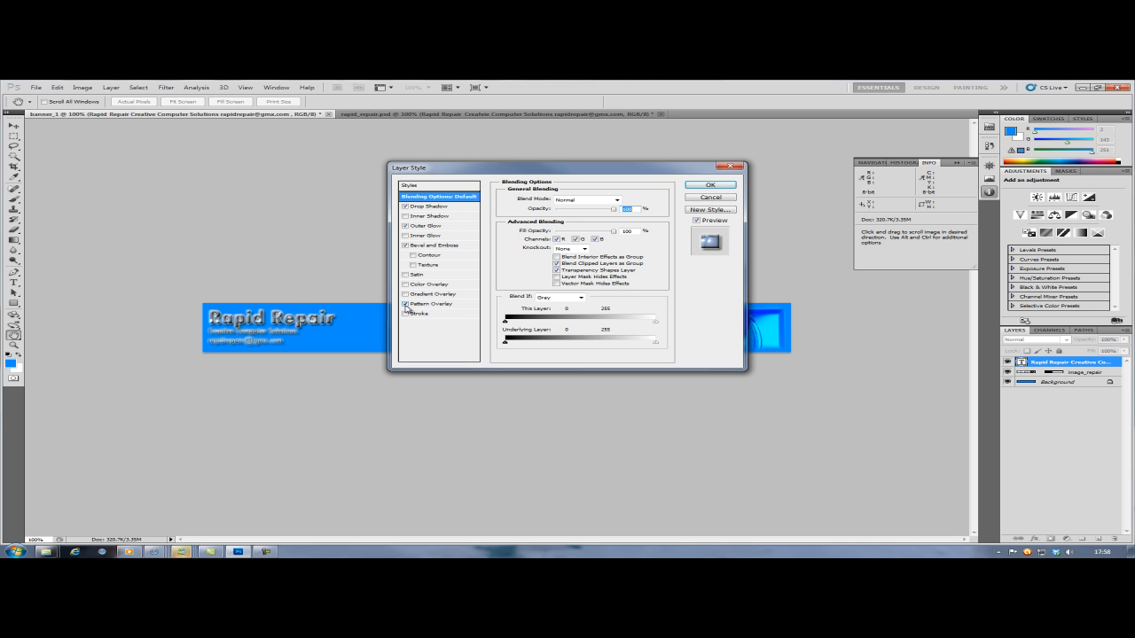
pyautogui.click(405, 304)
pyautogui.click(405, 313)
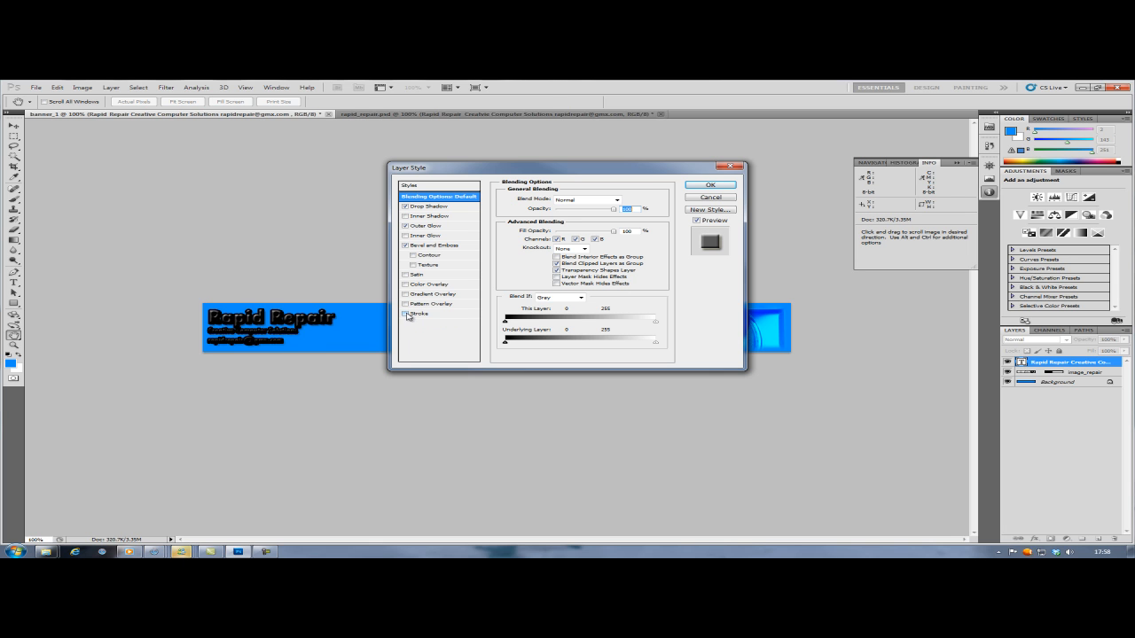
pyautogui.click(405, 313)
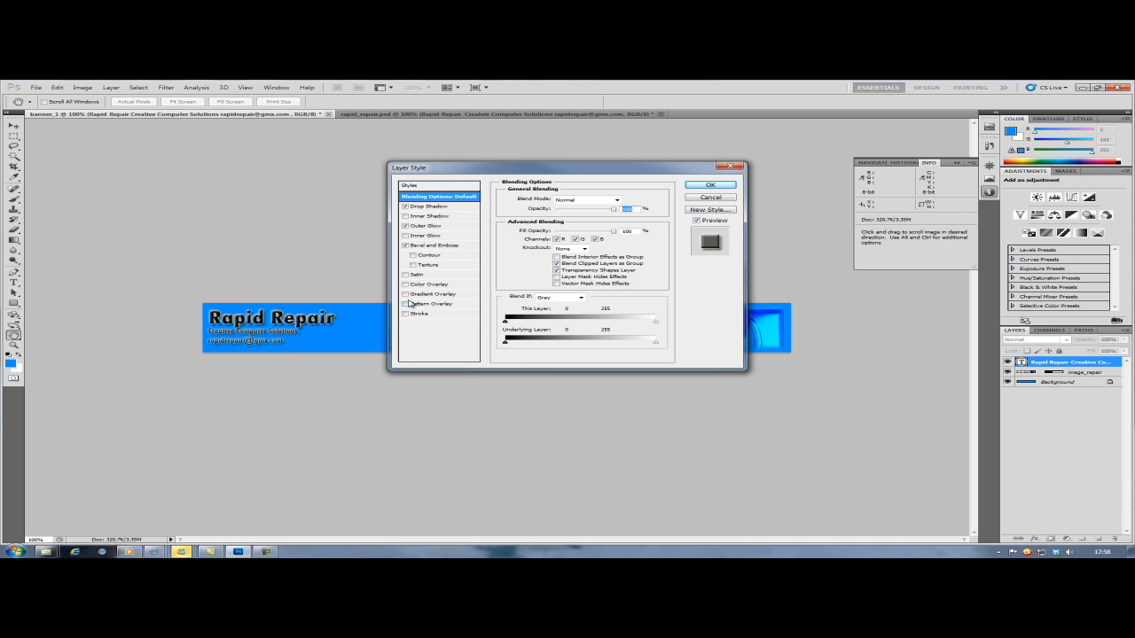
pyautogui.click(698, 187)
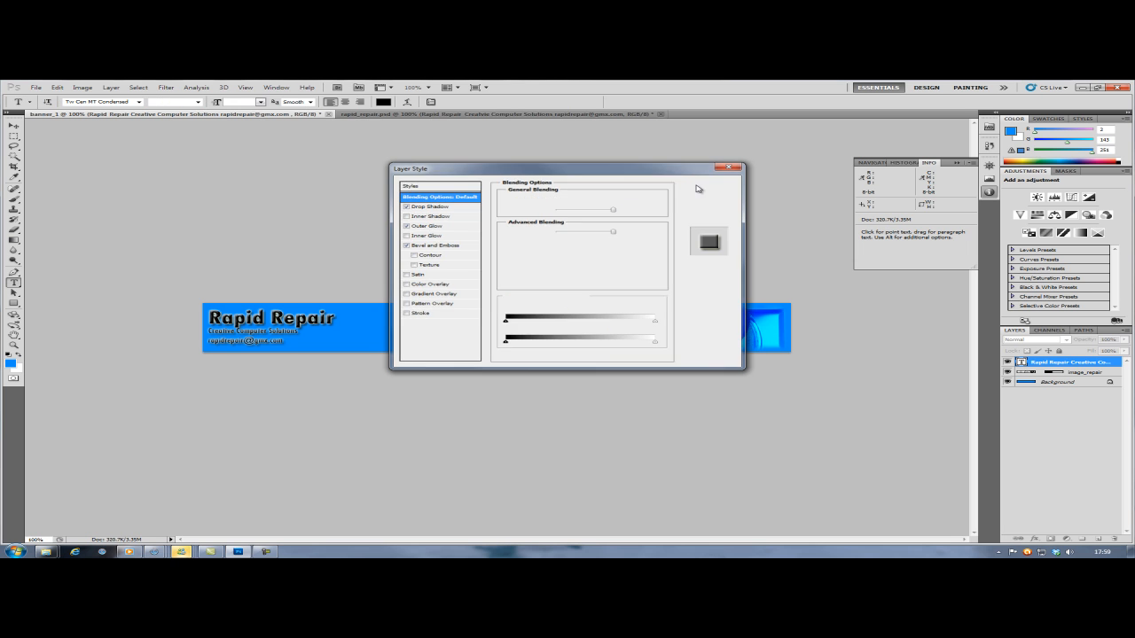